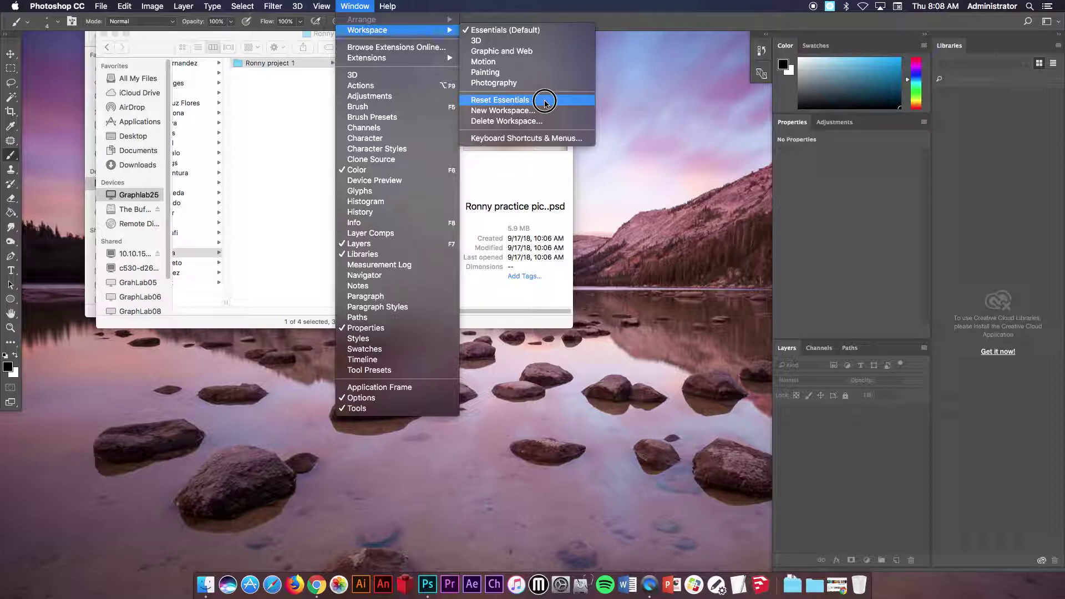
# Reset the Essentials workspace and open the practice eye JPEG from the Finder project folder in Photoshop
pyautogui.click(544, 101)
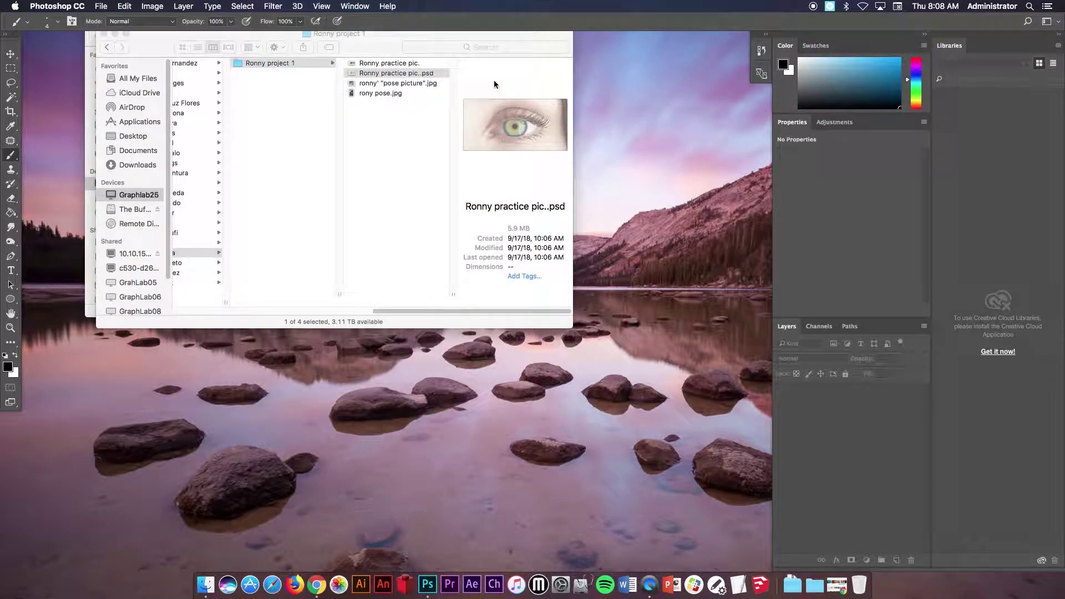
pyautogui.click(387, 41)
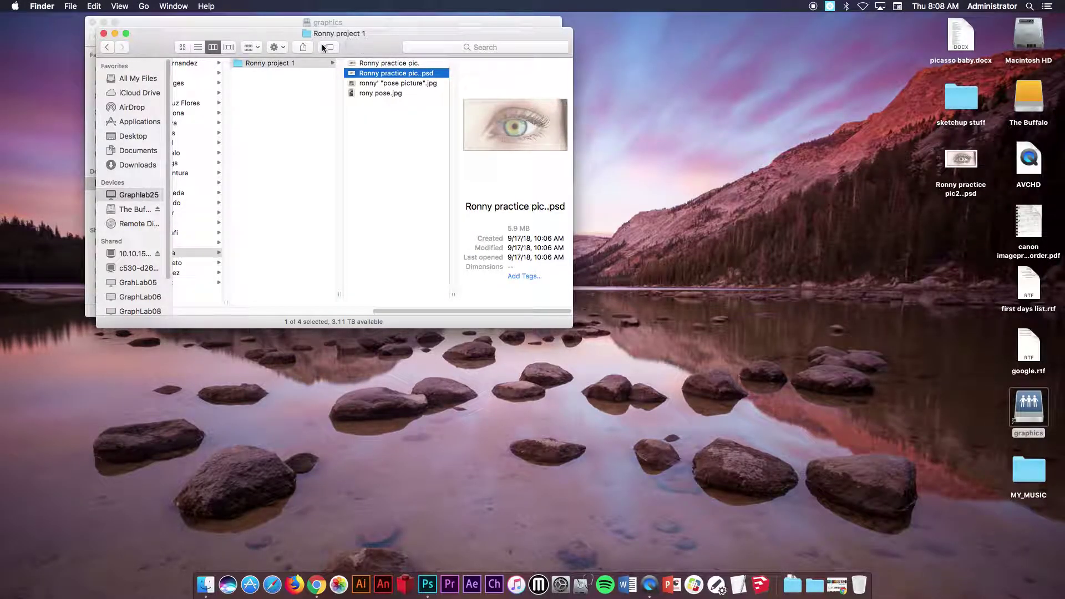
pyautogui.click(391, 64)
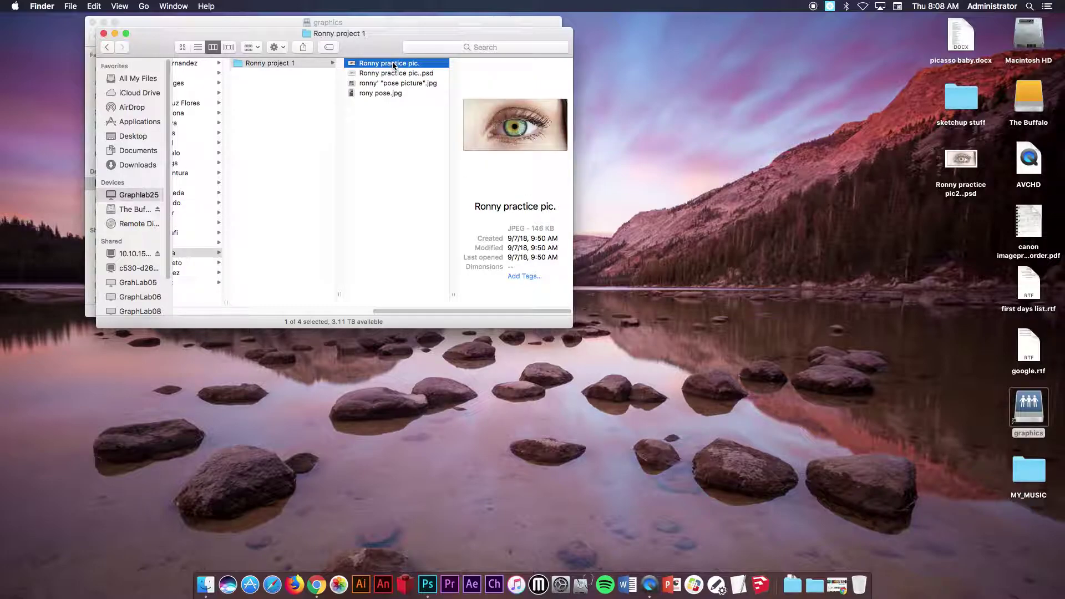
pyautogui.rightClick(371, 66)
pyautogui.click(352, 45)
pyautogui.rightClick(386, 65)
pyautogui.moveTo(425, 80)
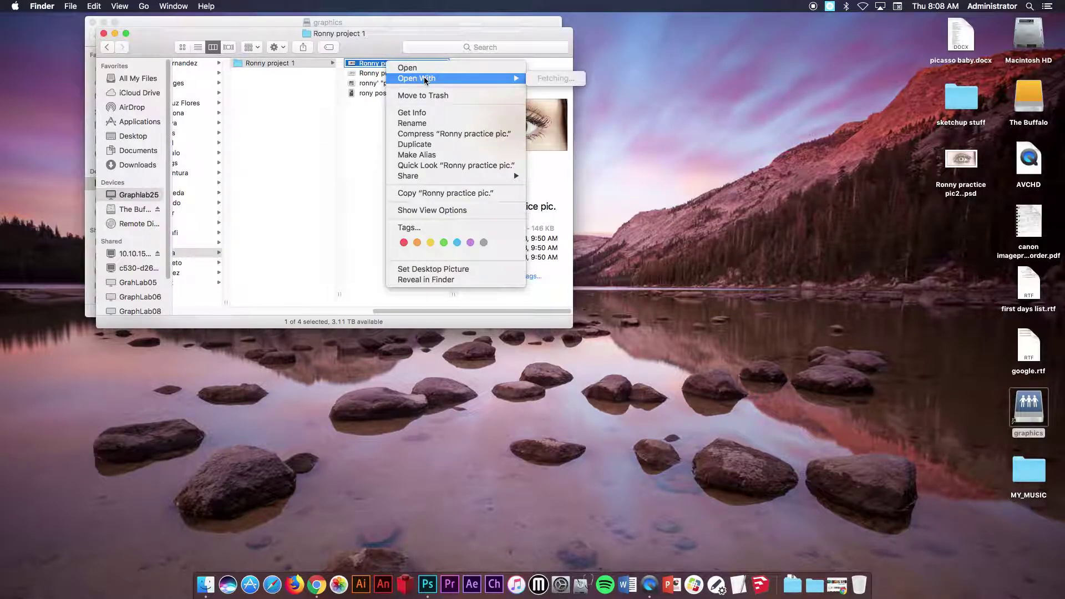
pyautogui.click(580, 124)
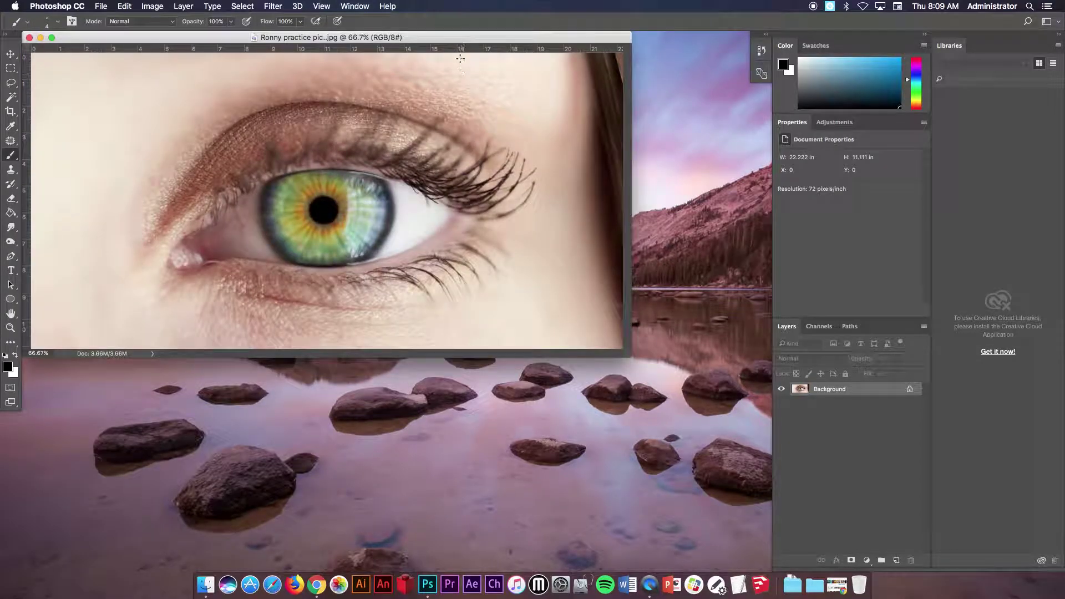
# Preview the PSD version of the practice eye picture in Finder and return to the open image in Photoshop
pyautogui.moveTo(446, 38); pyautogui.dragTo(514, 131)
pyautogui.click(441, 108)
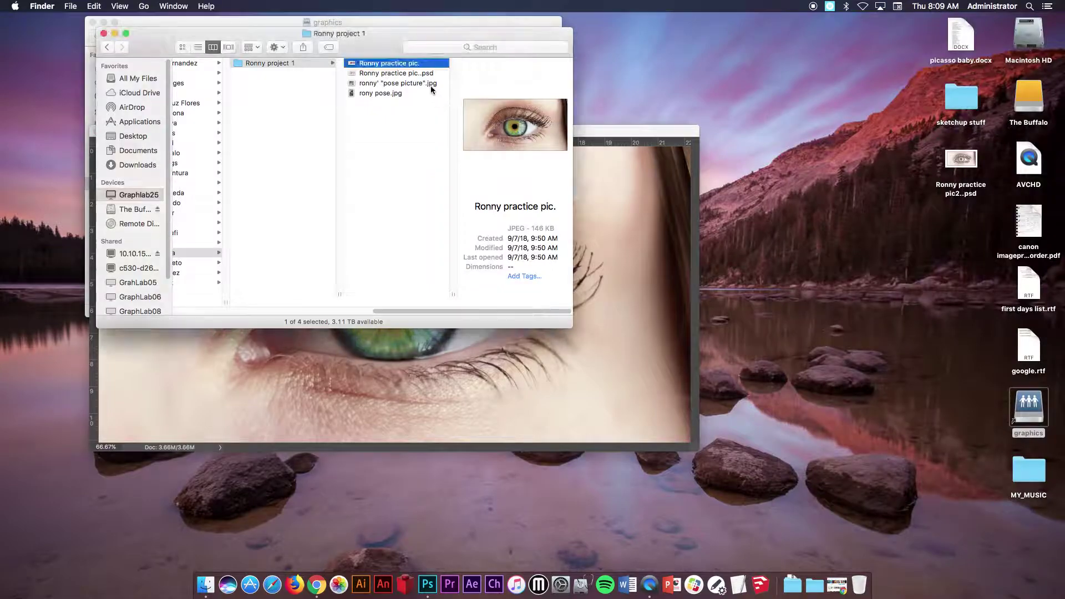
pyautogui.click(423, 76)
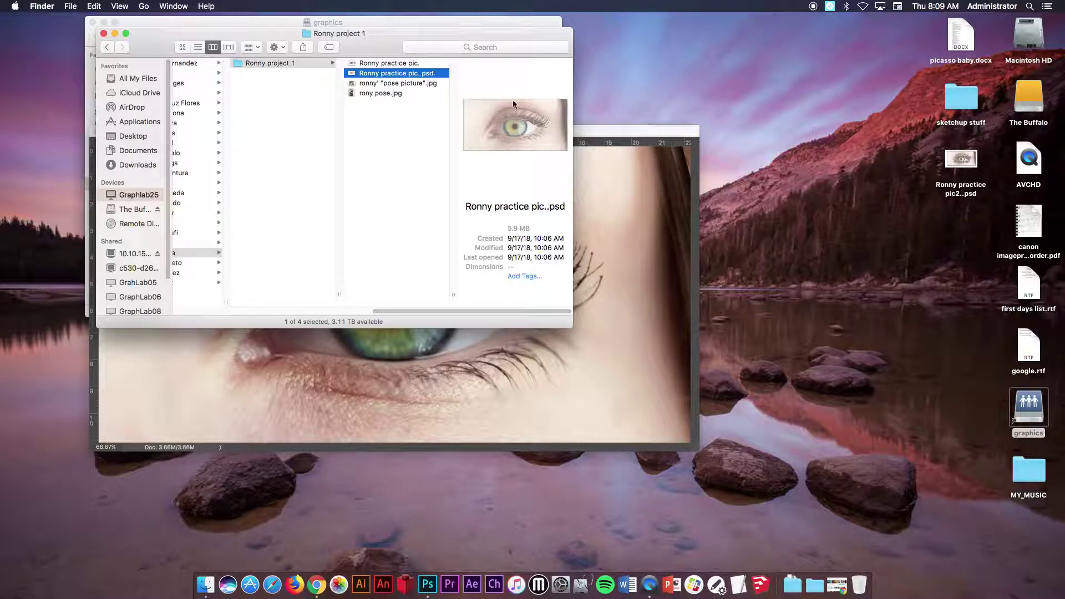
pyautogui.click(582, 133)
# Reposition the image window, then float the Layers panel over the picture and make it taller
pyautogui.moveTo(537, 136); pyautogui.dragTo(516, 77)
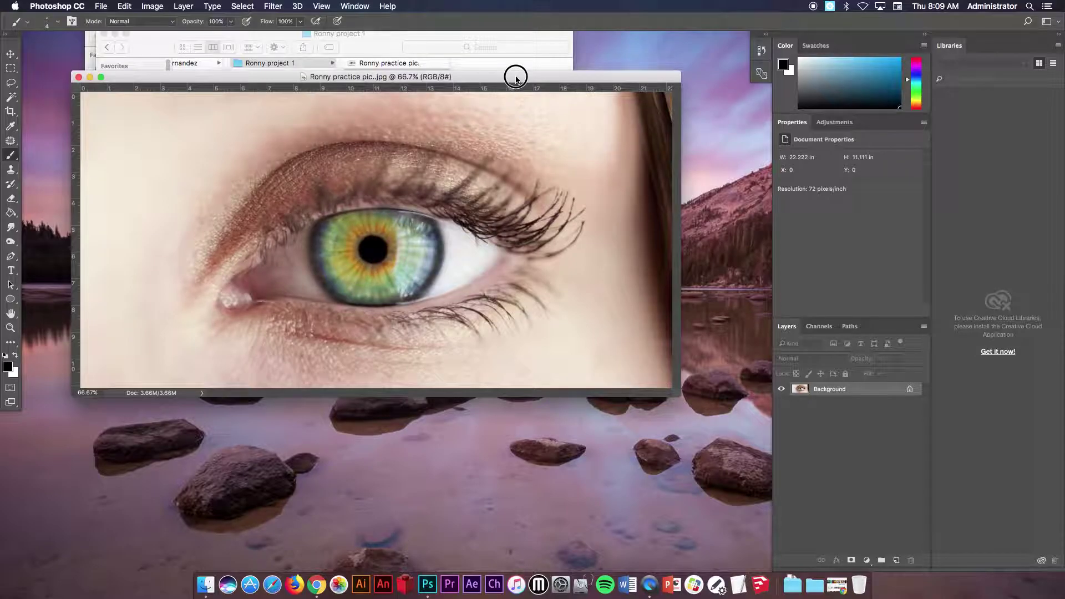
pyautogui.moveTo(789, 326); pyautogui.dragTo(610, 127)
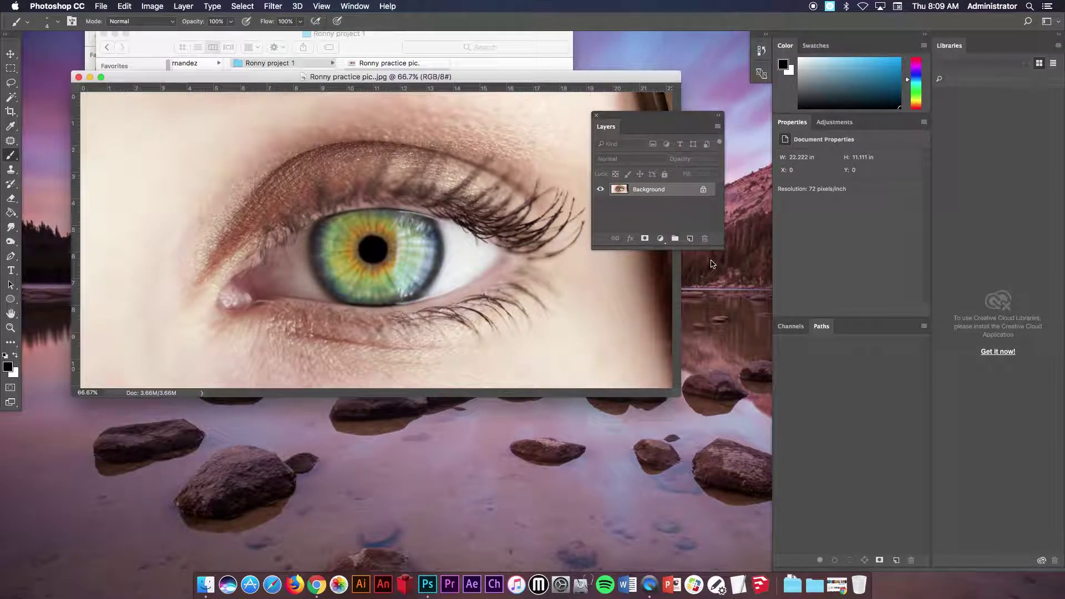
pyautogui.moveTo(723, 249); pyautogui.dragTo(733, 398)
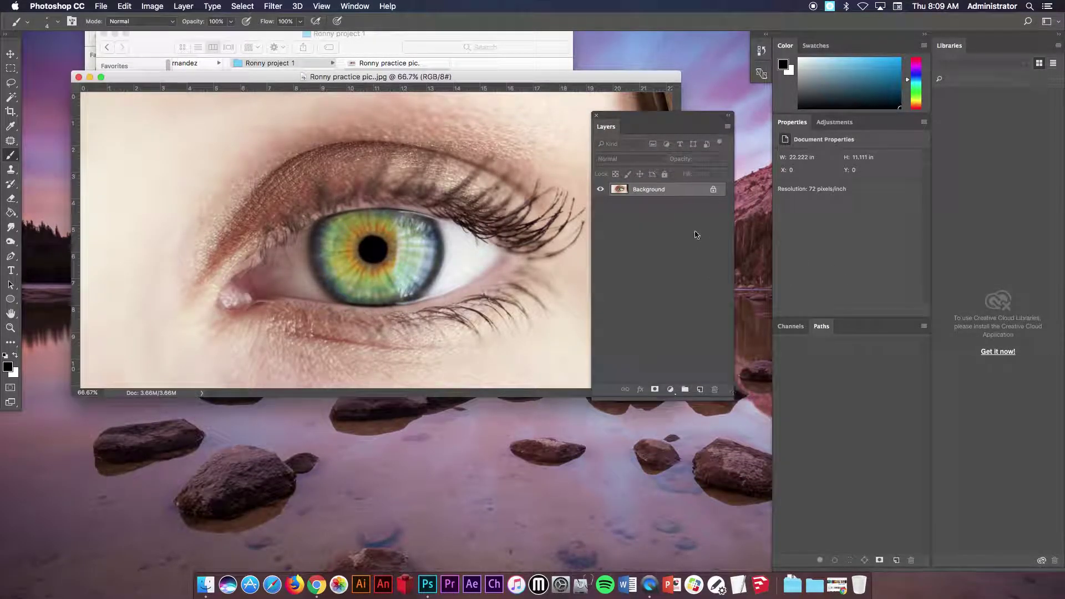
# Convert the locked Background into a regular layer named pic
pyautogui.doubleClick(686, 191)
pyautogui.moveTo(210, 61); pyautogui.dragTo(390, 174)
pyautogui.write('pic')
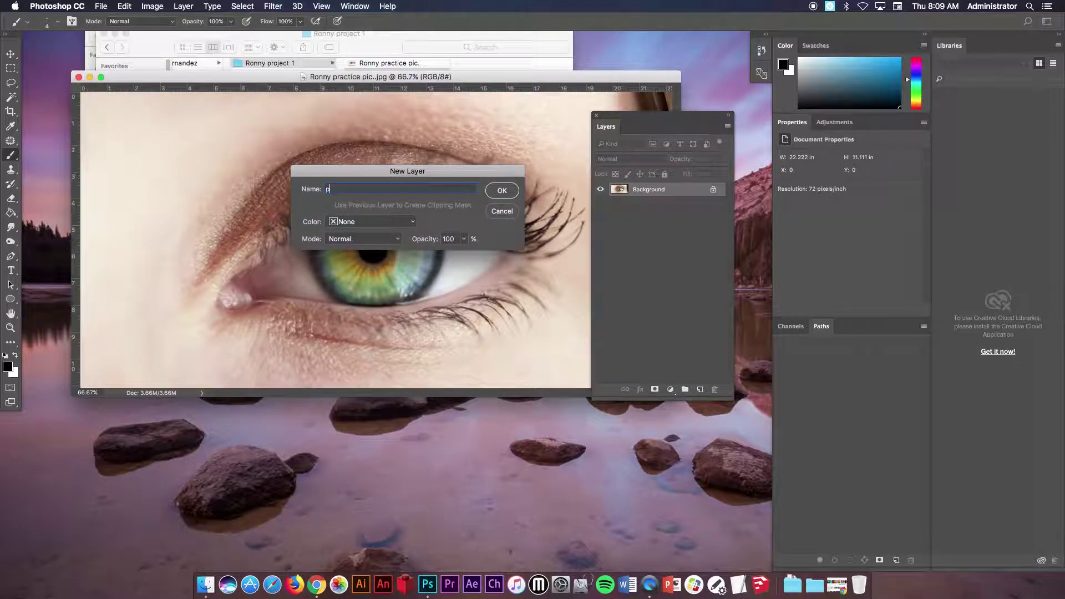
pyautogui.click(501, 191)
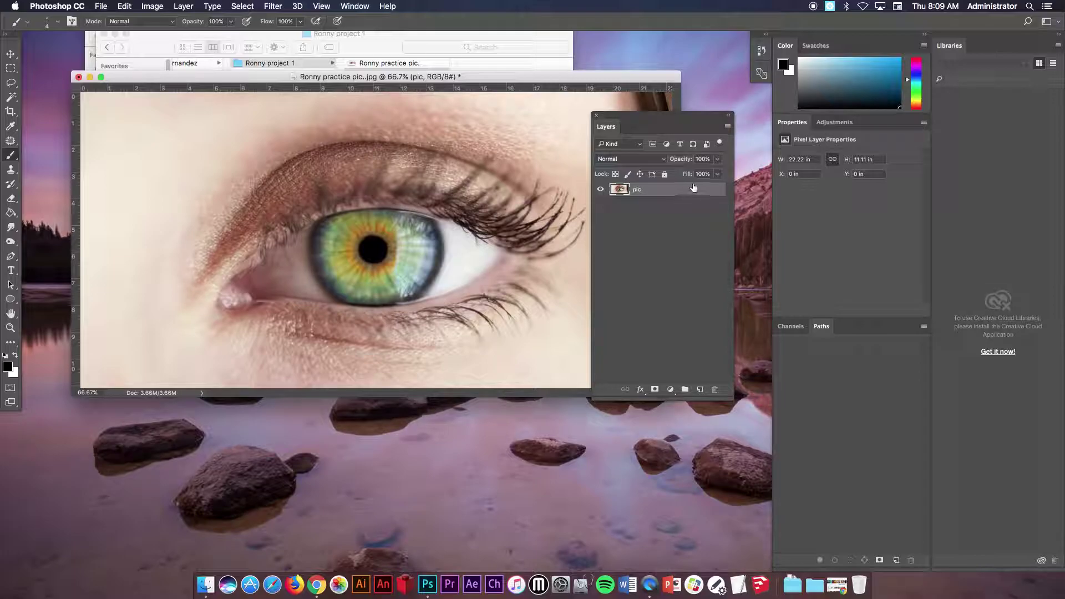
# Lower the pic layer's opacity to 60% and deselect the layer
pyautogui.click(718, 159)
pyautogui.moveTo(718, 159); pyautogui.dragTo(697, 174)
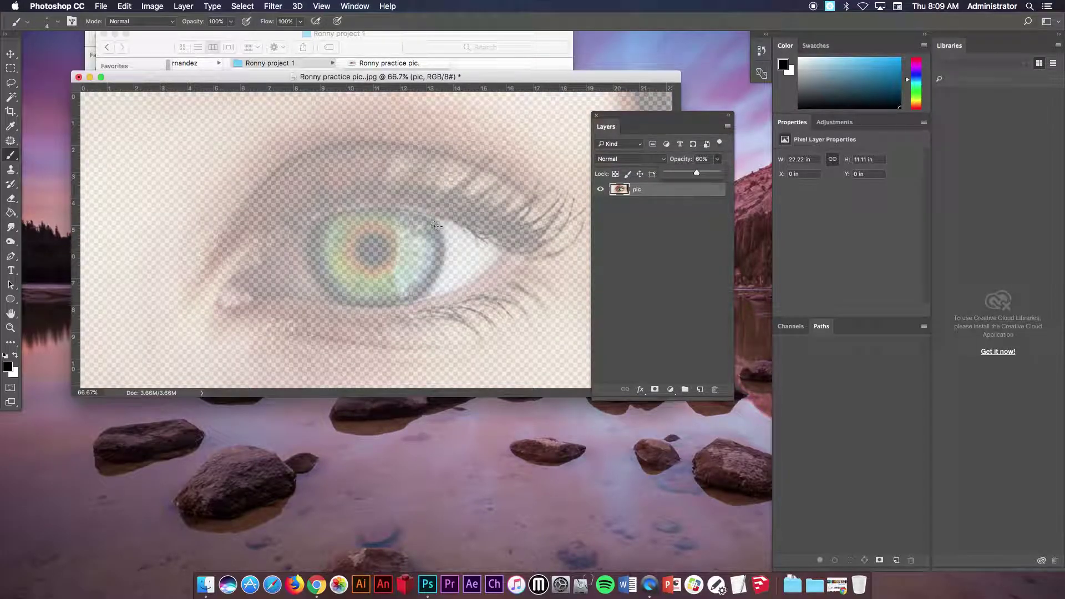
pyautogui.click(657, 240)
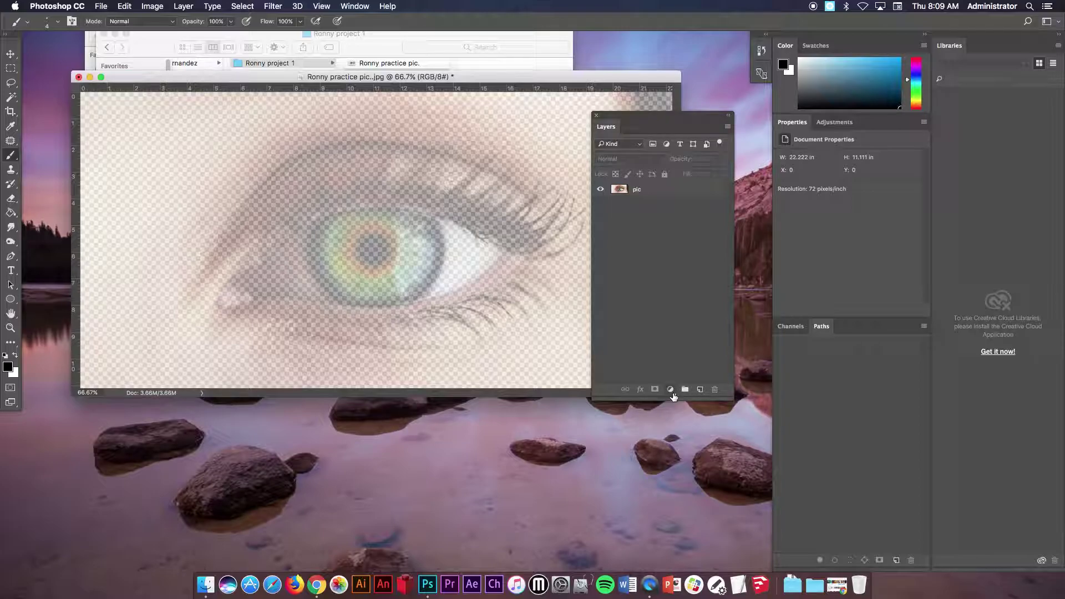
# Add a white (ffffff) Solid Color fill layer and place it beneath the pic layer
pyautogui.click(671, 391)
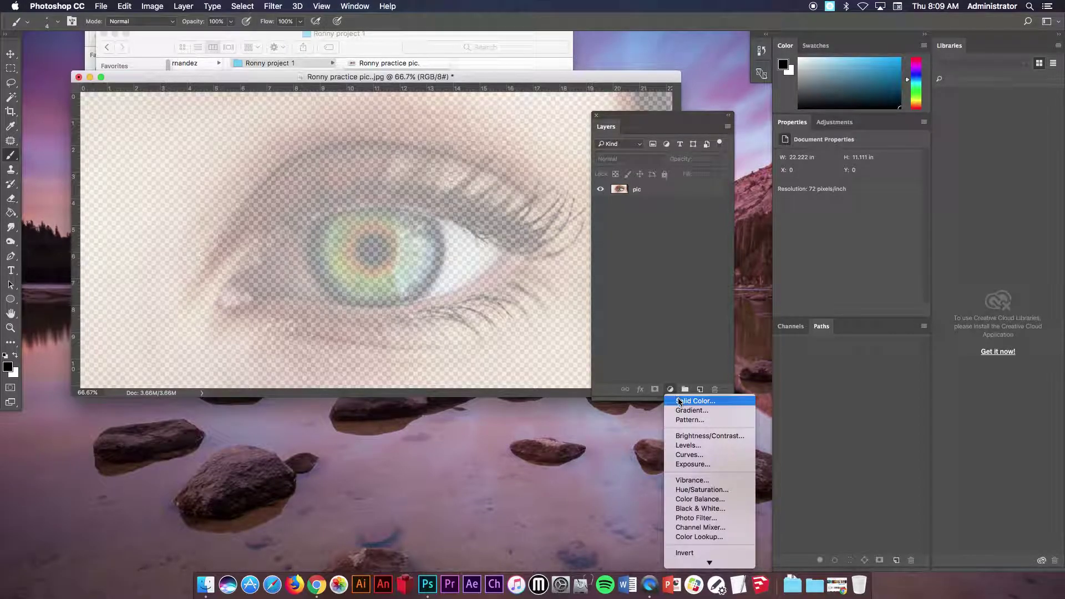
pyautogui.click(713, 402)
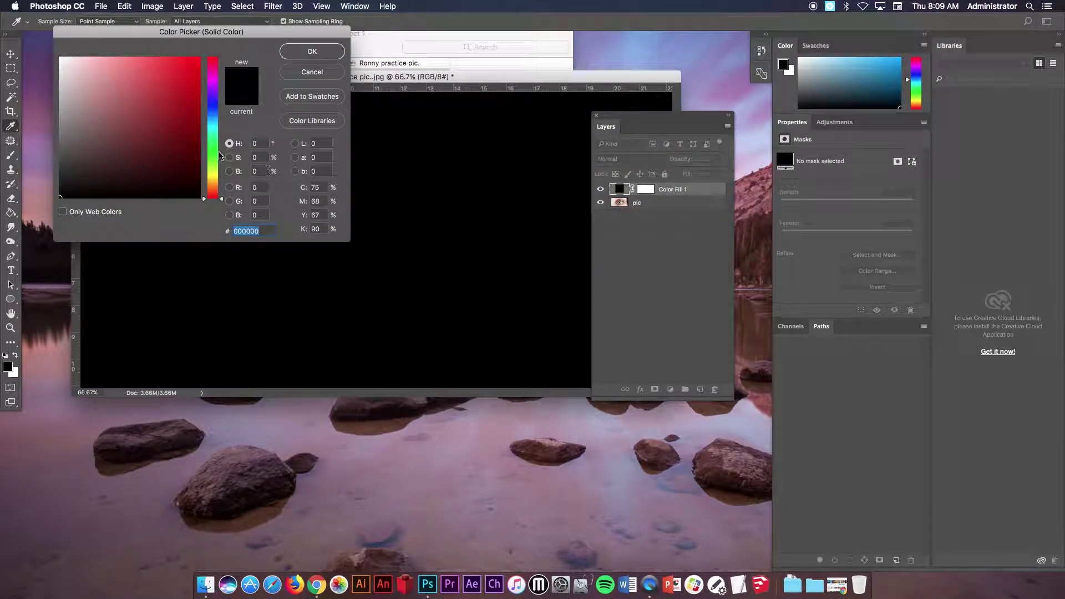
pyautogui.moveTo(117, 85)
pyautogui.mouseDown()
pyautogui.moveTo(139, 83)
pyautogui.moveTo(155, 108)
pyautogui.moveTo(127, 112)
pyautogui.moveTo(55, 53)
pyautogui.moveTo(306, 172)
pyautogui.moveTo(260, 147)
pyautogui.moveTo(274, 147)
pyautogui.mouseUp()
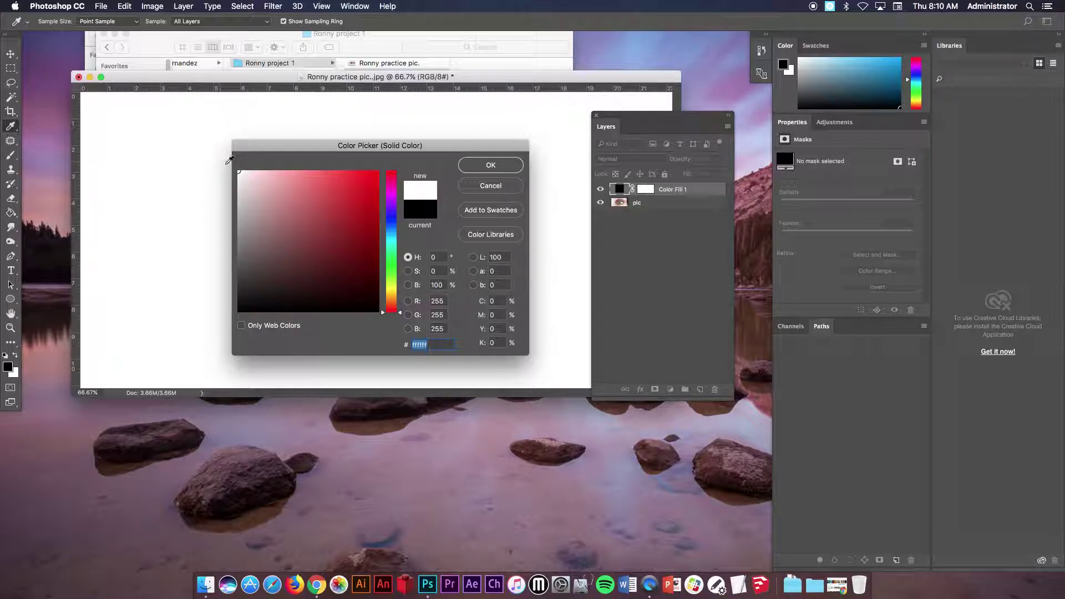
pyautogui.click(493, 165)
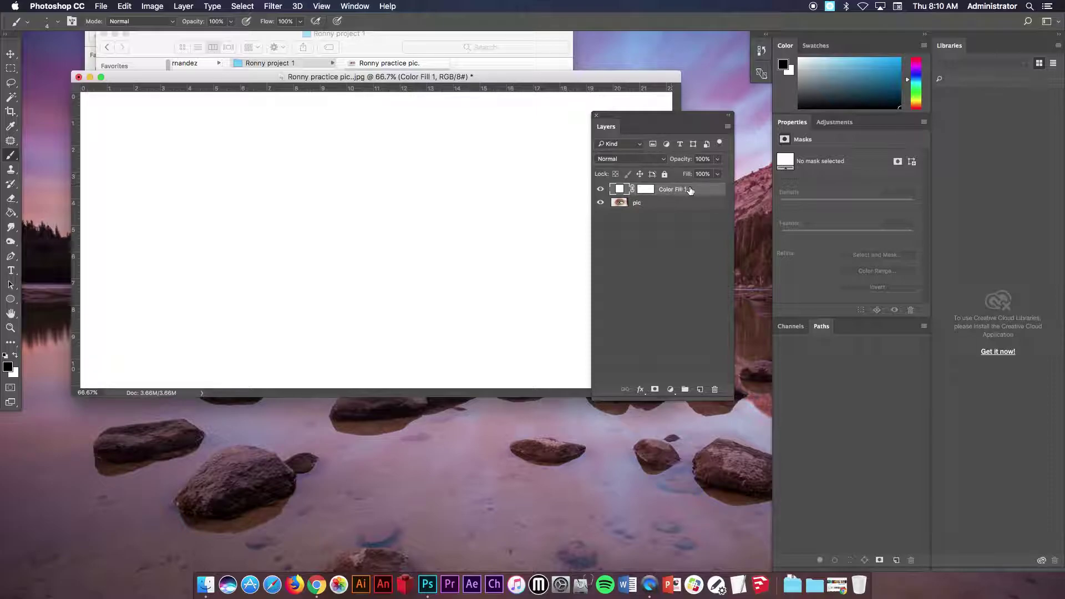
pyautogui.moveTo(700, 190); pyautogui.dragTo(700, 211)
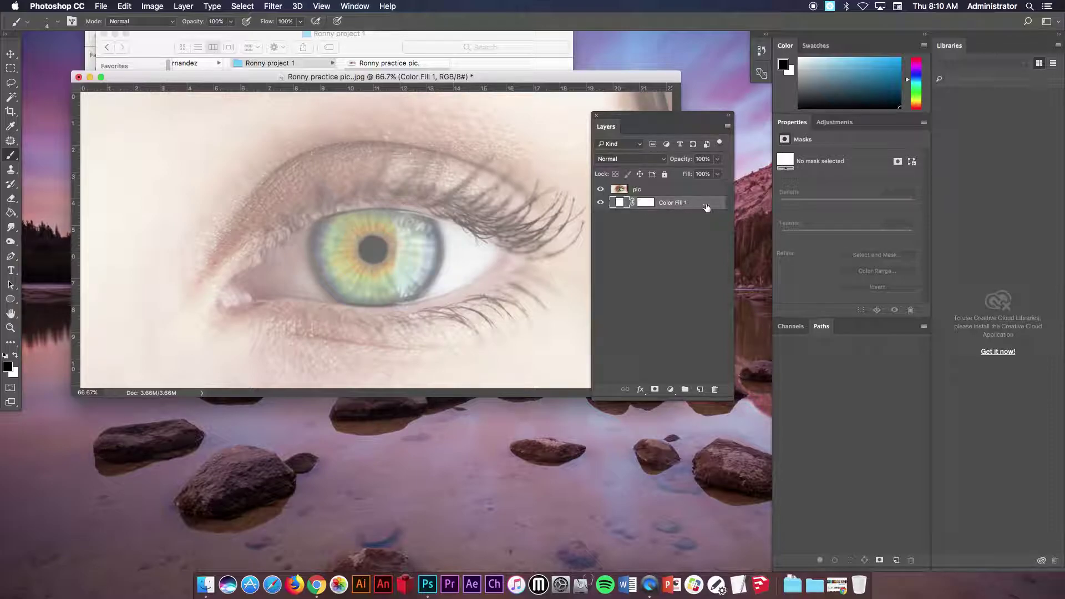
# Fully lock both the Color Fill 1 layer and the pic layer
pyautogui.click(665, 175)
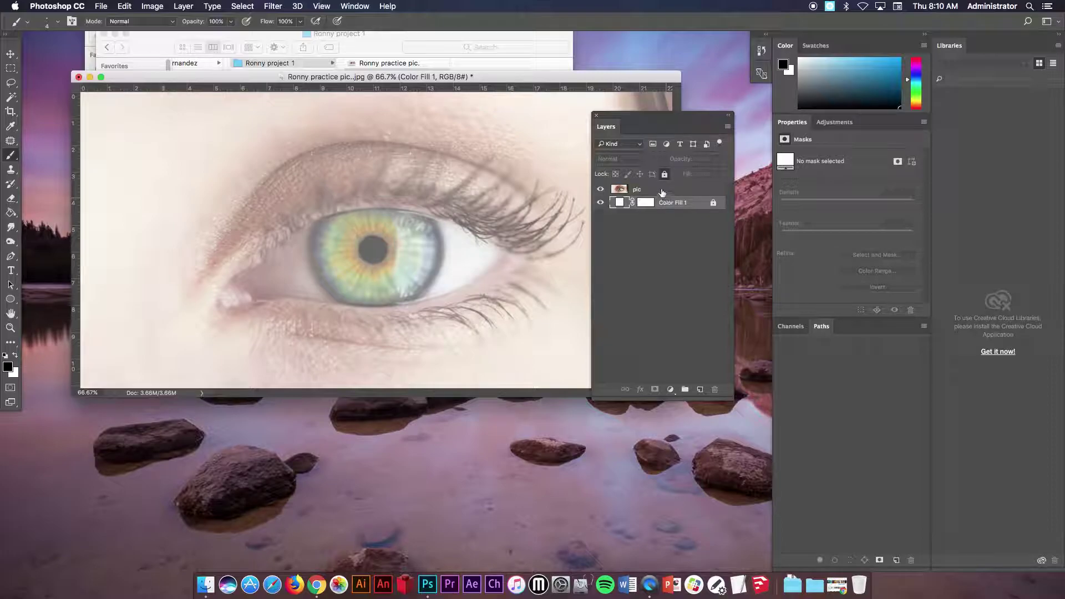
pyautogui.click(662, 192)
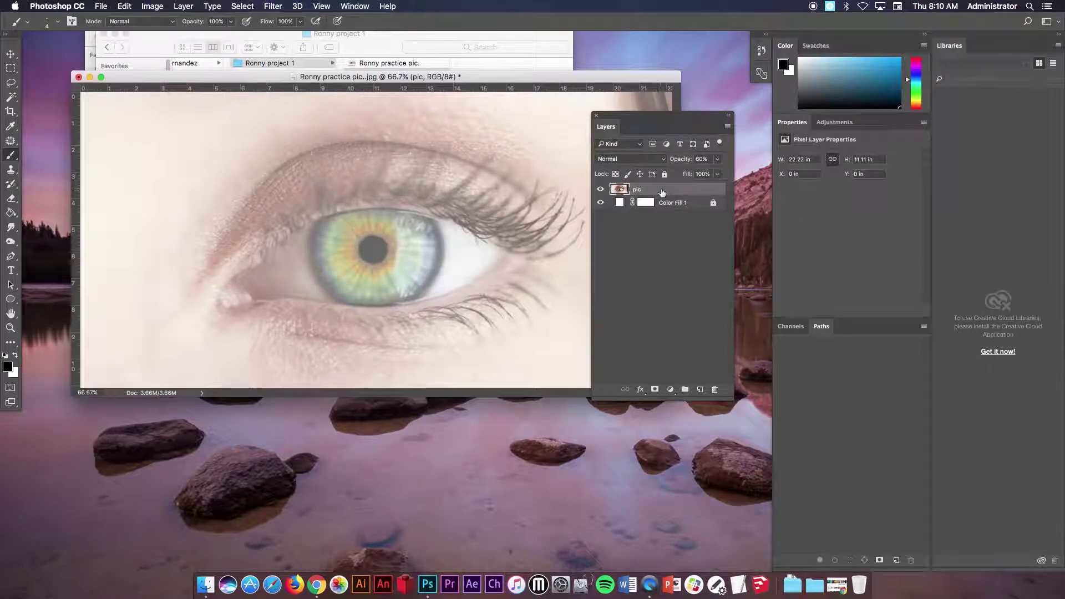
pyautogui.click(665, 174)
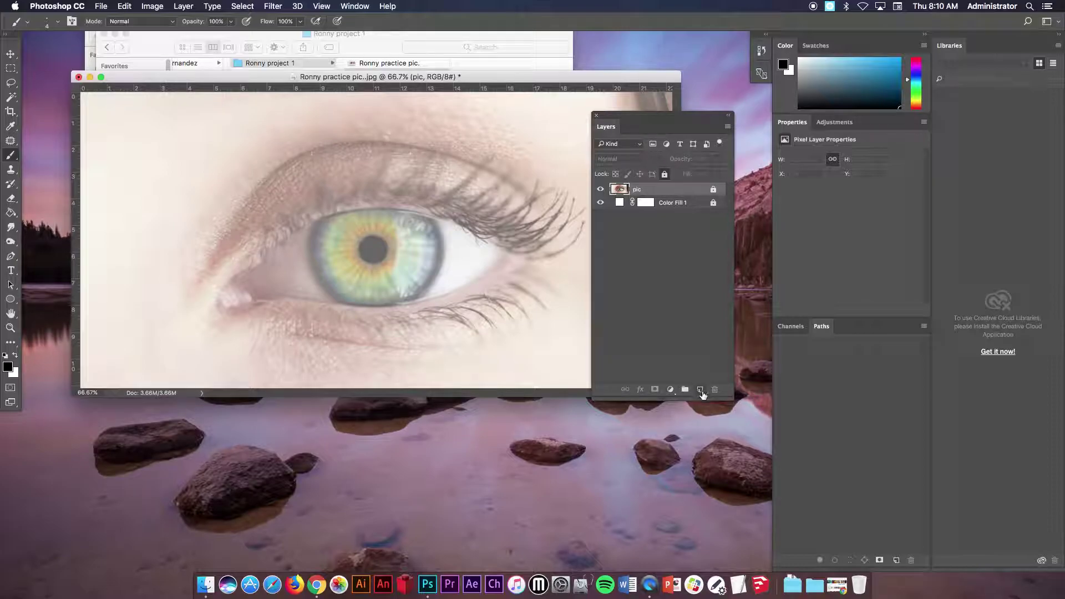
# Shorten the Layers panel and add a new empty layer named outlines above pic
pyautogui.moveTo(702, 393); pyautogui.dragTo(700, 251)
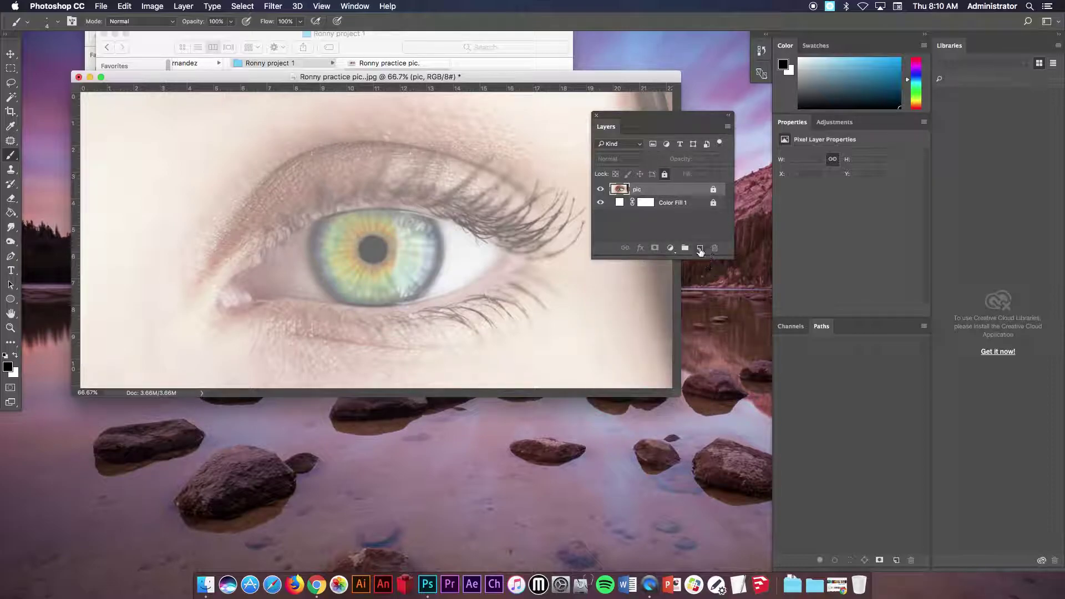
pyautogui.click(700, 249)
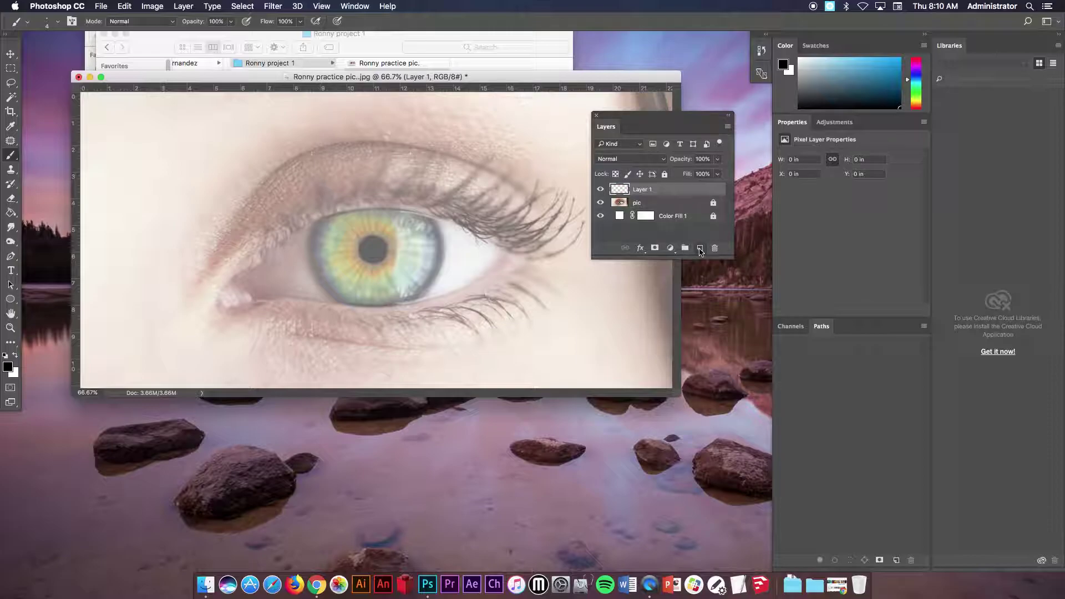
pyautogui.doubleClick(640, 190)
pyautogui.write('outlines')
pyautogui.press('Return')
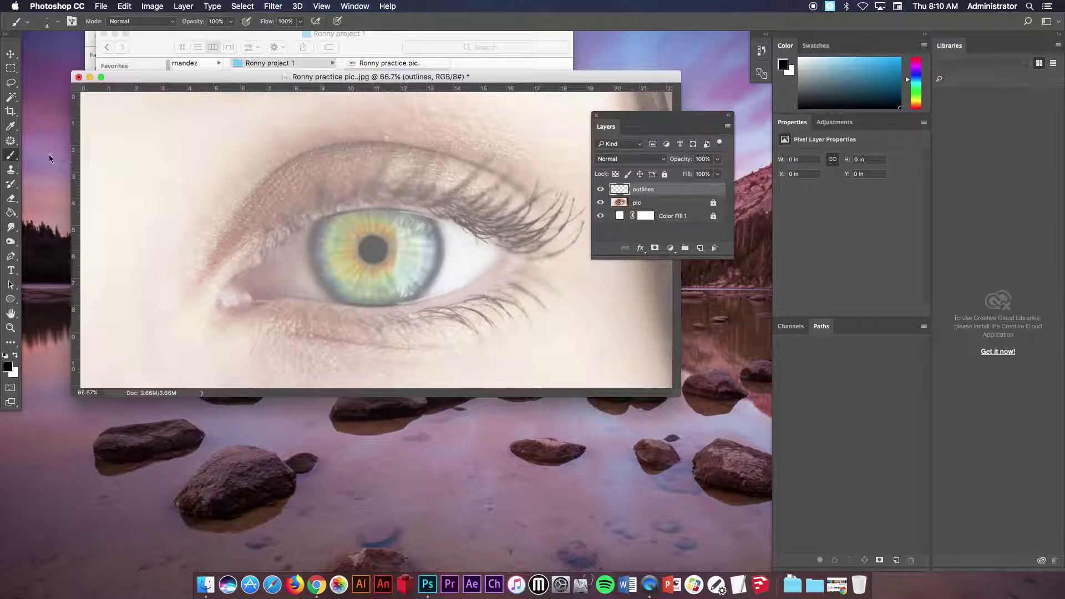
# Choose the Brush Tool from its tool group, keeping the tools in a single column
pyautogui.click(7, 37)
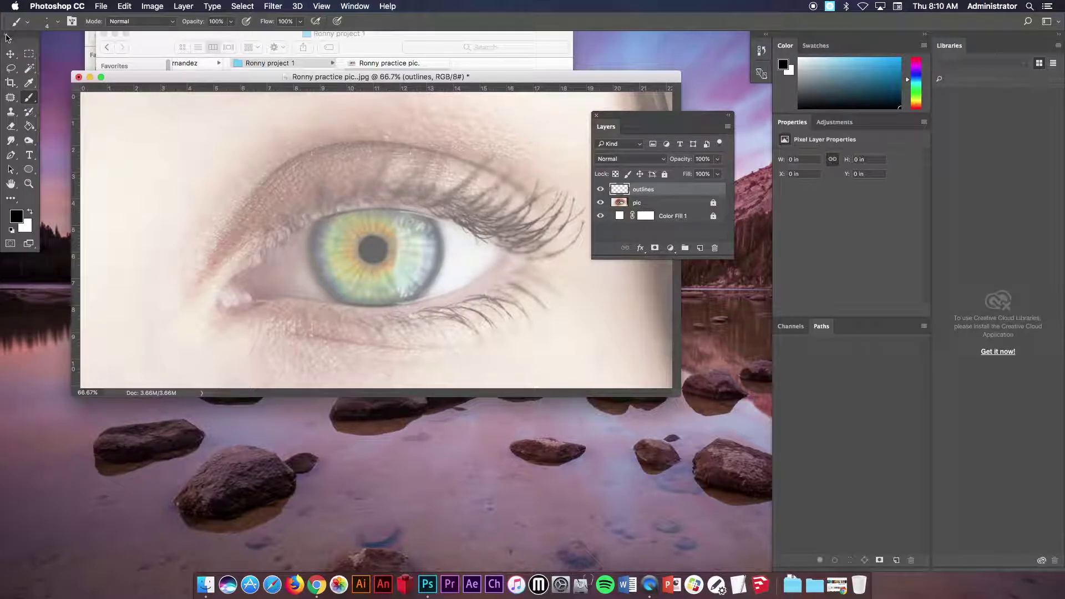
pyautogui.click(7, 37)
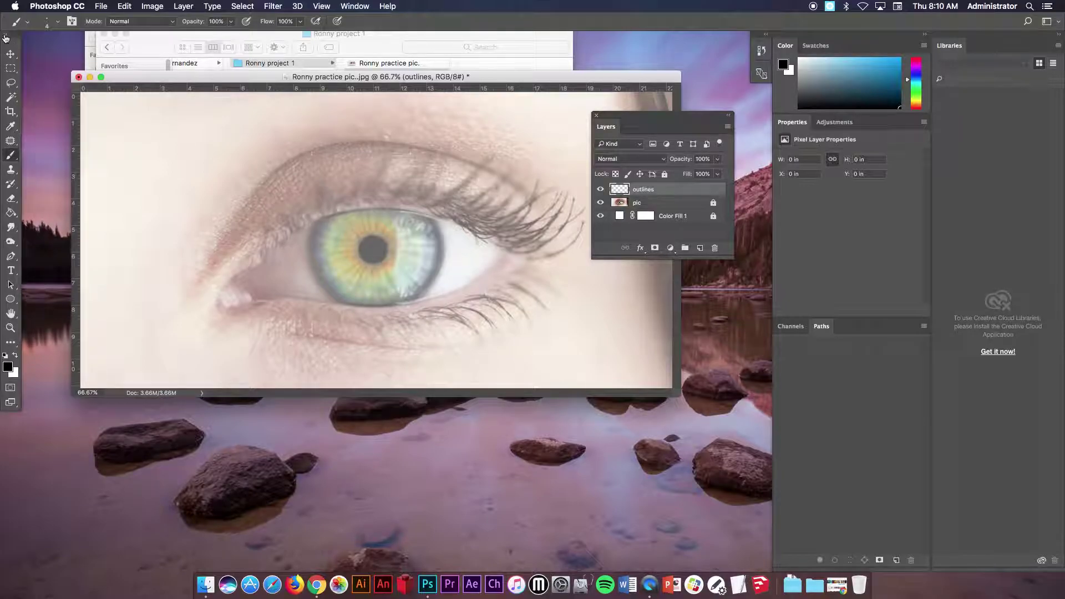
pyautogui.click(10, 155)
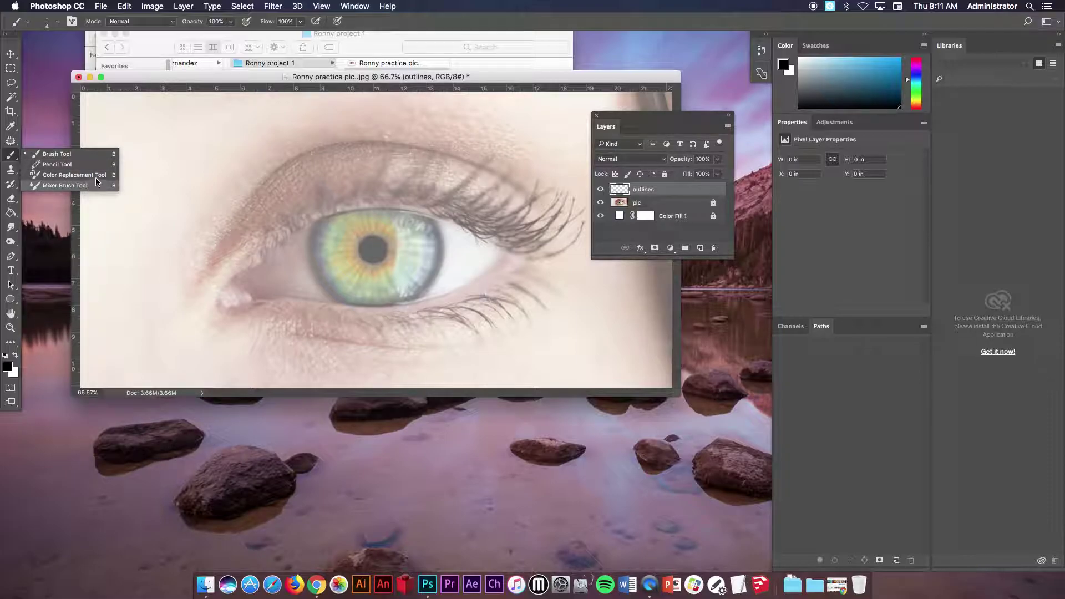
pyautogui.click(87, 160)
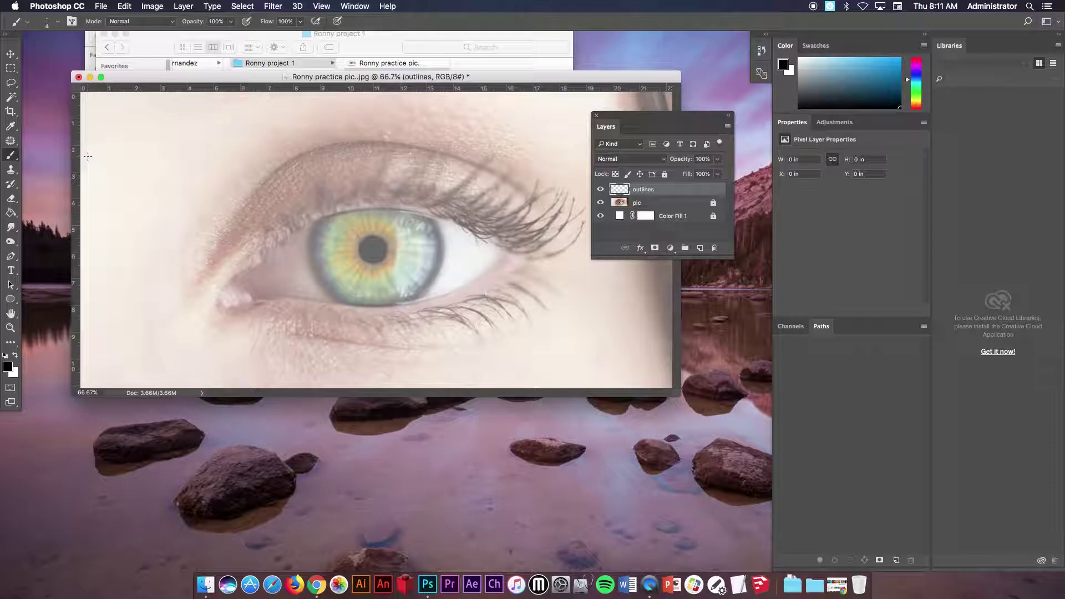
# Set the foreground color to bright blue 00a7fe, then restore the default black and white colors
pyautogui.click(8, 366)
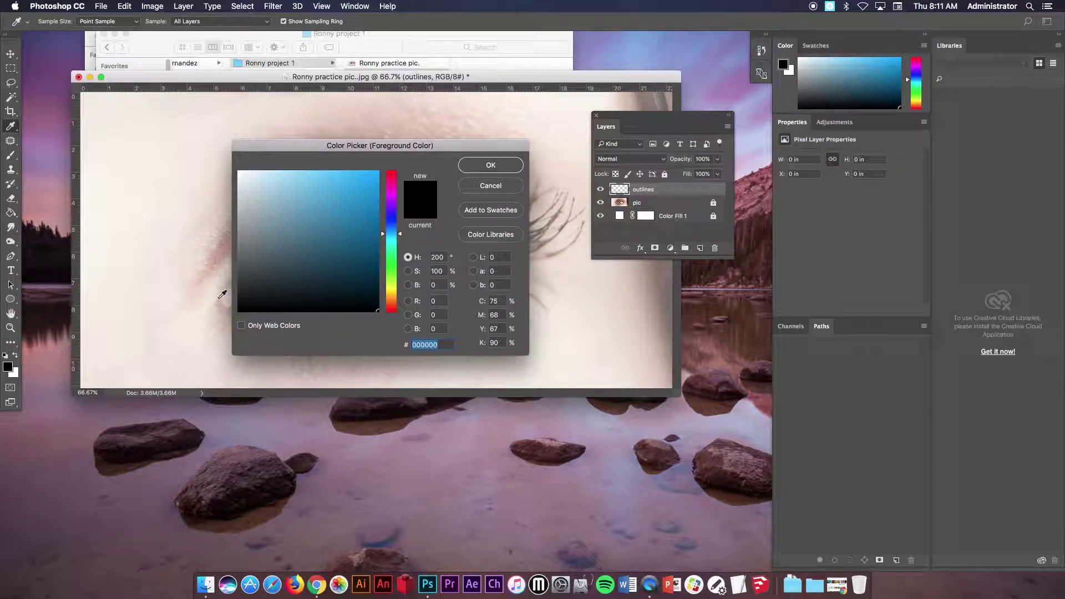
pyautogui.click(379, 173)
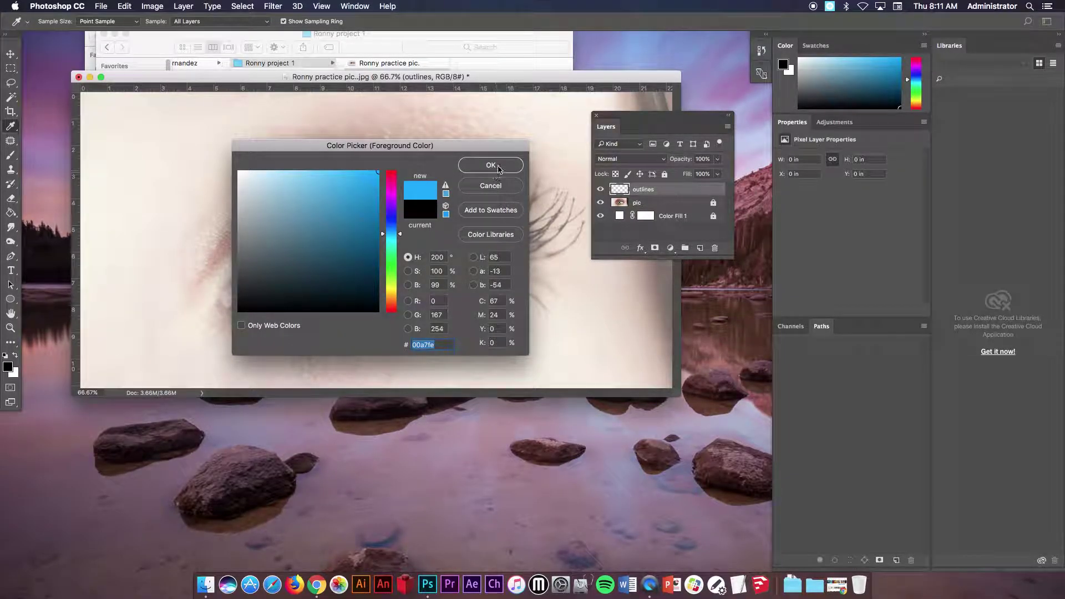
pyautogui.click(491, 165)
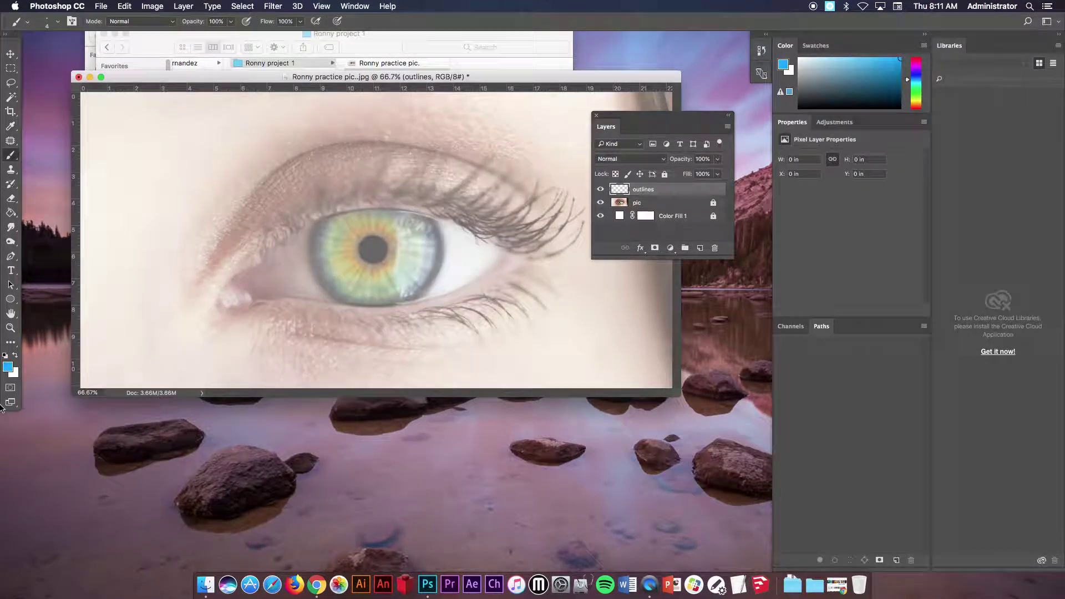
pyautogui.click(5, 357)
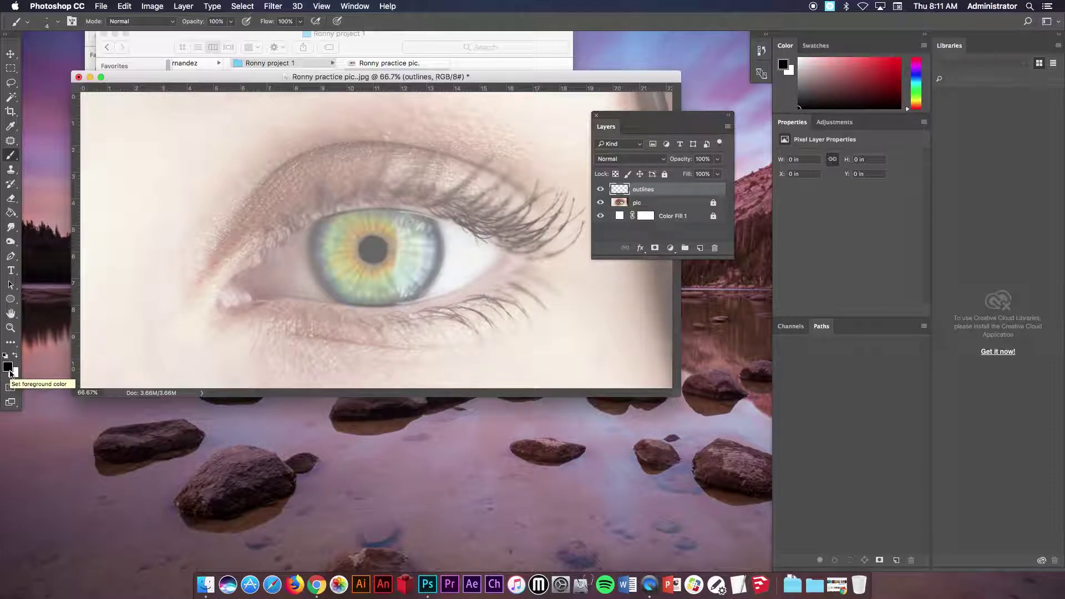
# Set the foreground color to pure black (000000) and return to the Brush Tool
pyautogui.click(9, 370)
pyautogui.moveTo(336, 256); pyautogui.dragTo(387, 323)
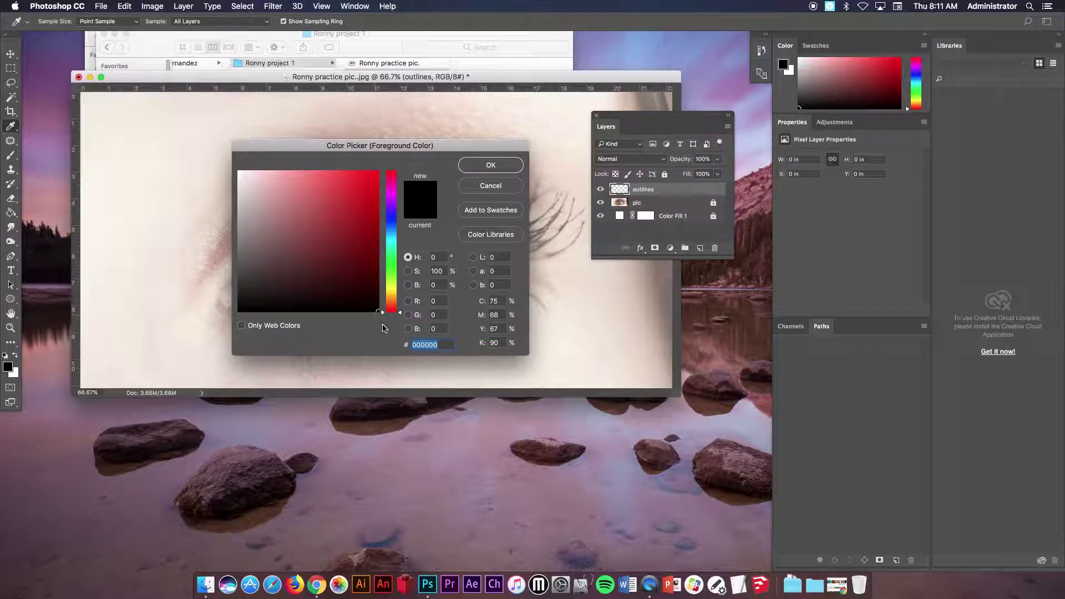
pyautogui.click(490, 165)
pyautogui.press('b')
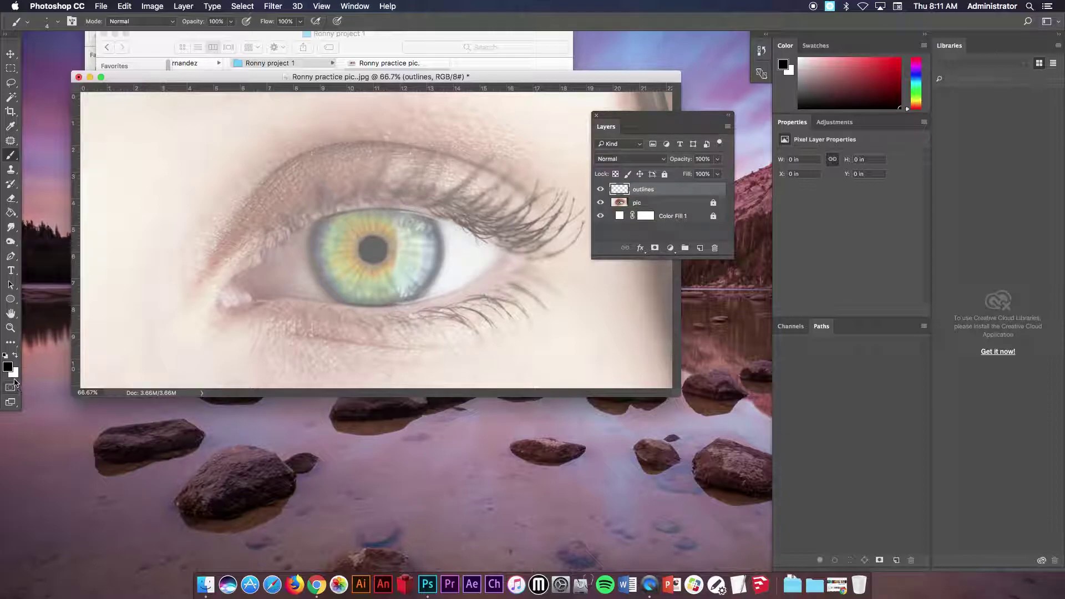
# Look through the brush presets, keeping the hard round brush at 4 px and 100% hardness with the blending mode Normal
pyautogui.moveTo(11, 155); pyautogui.dragTo(67, 156)
pyautogui.click(59, 23)
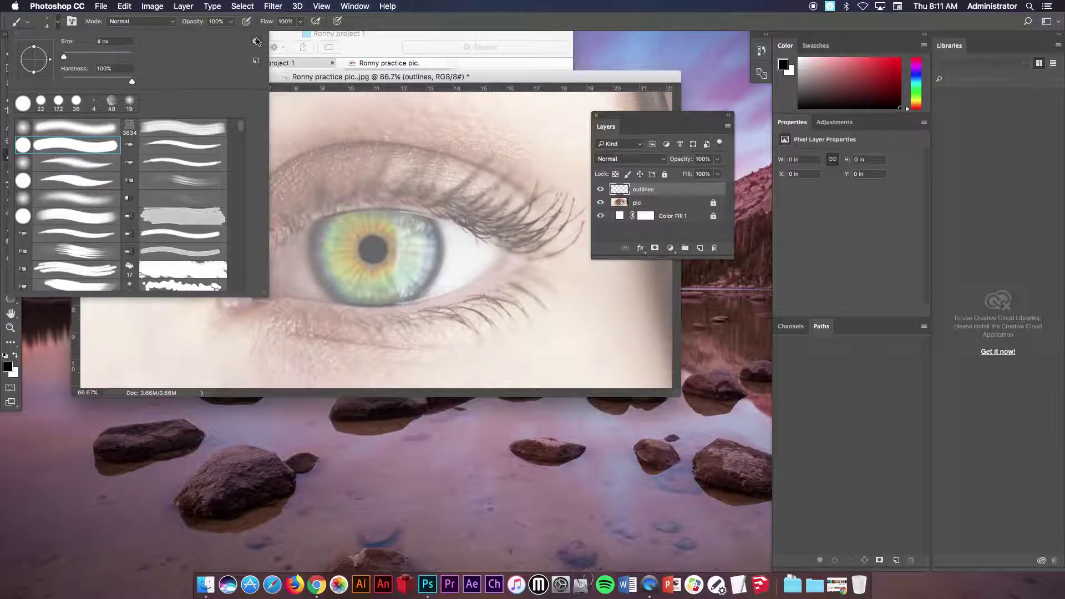
pyautogui.click(254, 42)
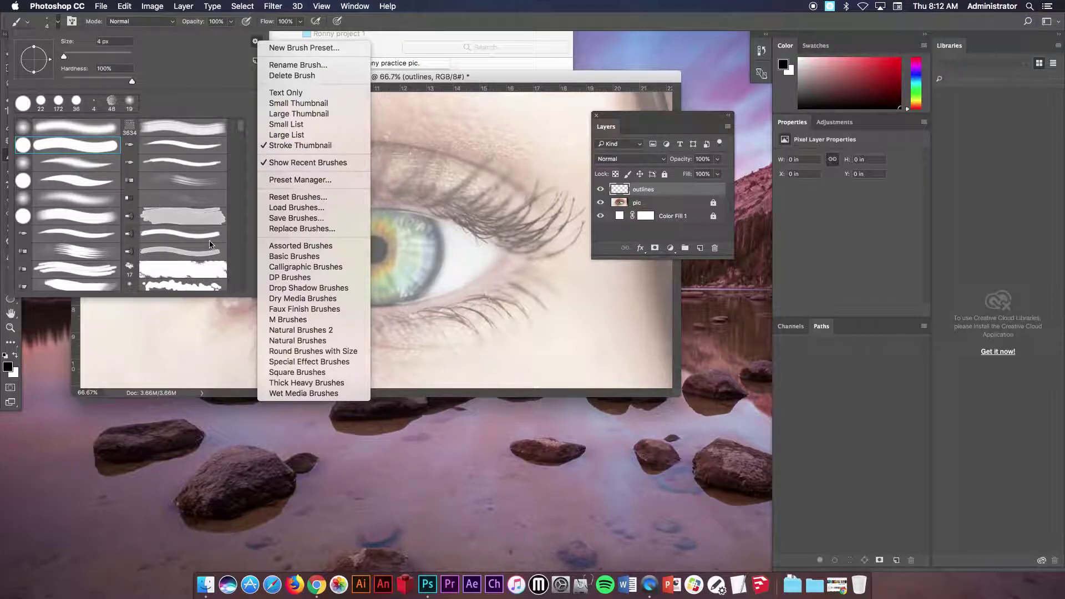
pyautogui.click(240, 128)
pyautogui.moveTo(240, 127)
pyautogui.mouseDown()
pyautogui.moveTo(237, 225)
pyautogui.moveTo(239, 106)
pyautogui.mouseUp()
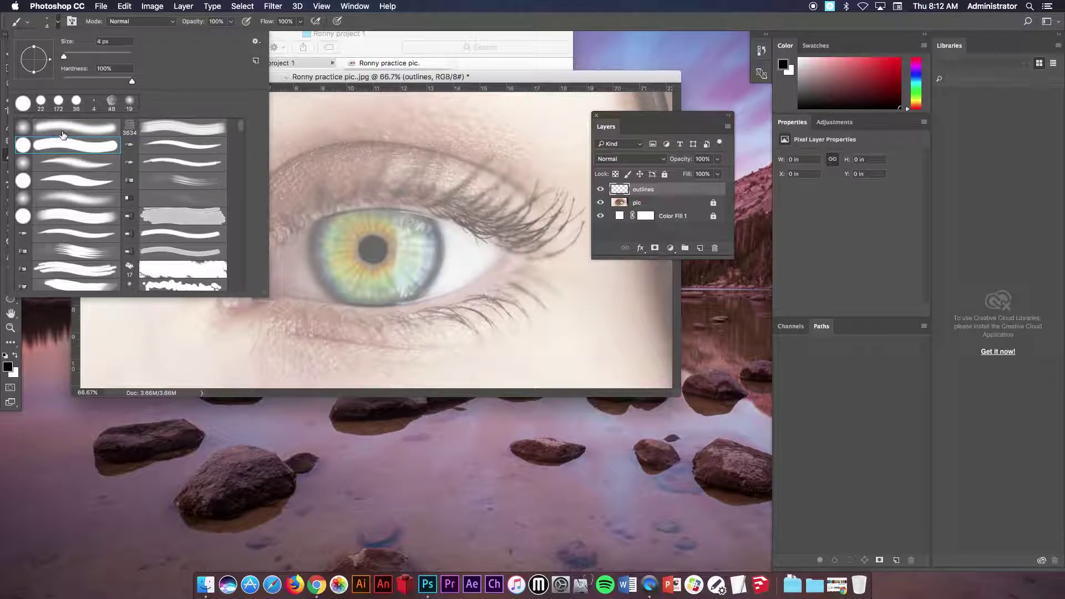
pyautogui.click(26, 147)
pyautogui.click(113, 40)
pyautogui.click(128, 23)
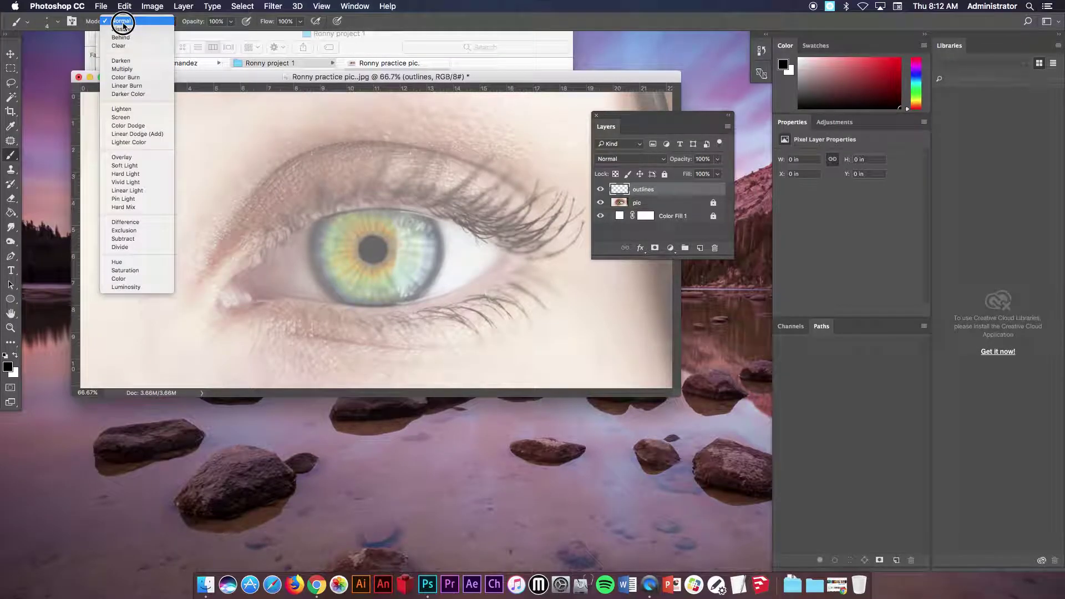
pyautogui.click(122, 23)
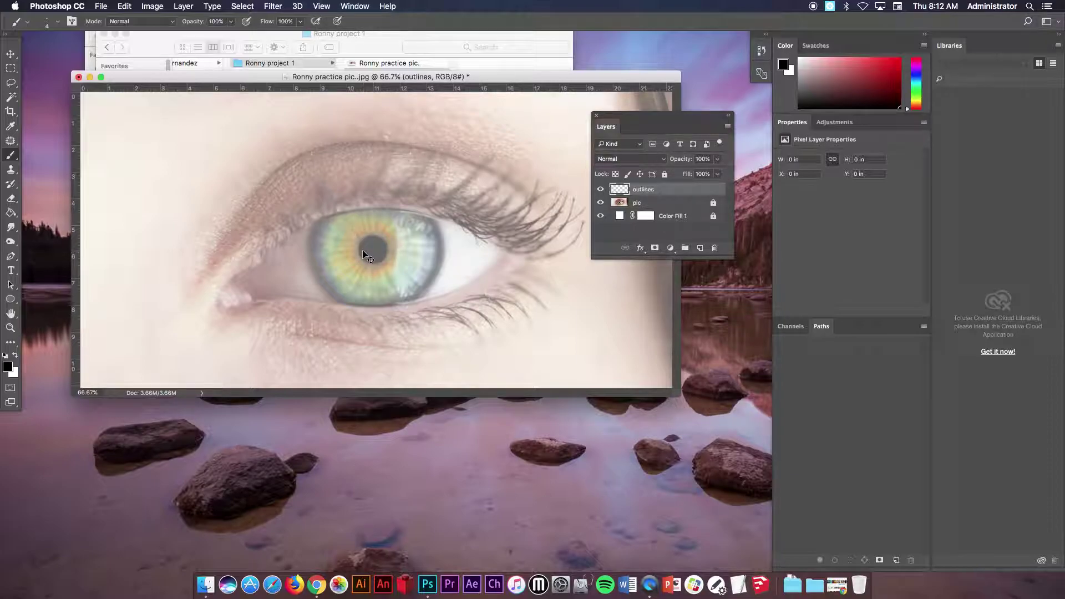
# Trace the edge of the pupil with a closed black brush stroke on the outlines layer
pyautogui.press('super+plus')
pyautogui.press('super+plus')
pyautogui.press('super+plus')
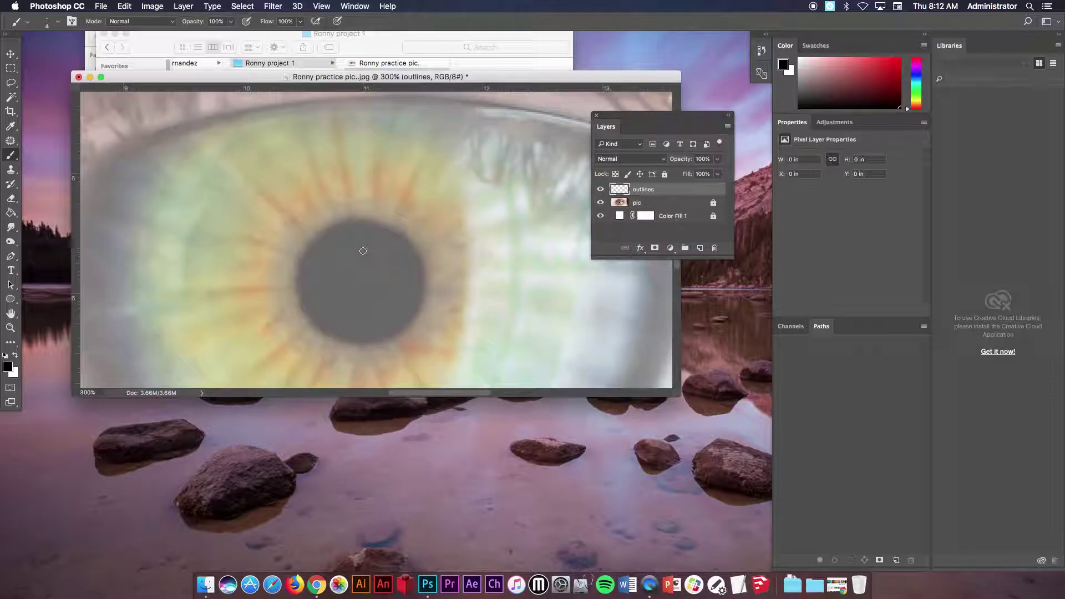
pyautogui.moveTo(354, 272); pyautogui.dragTo(403, 225)
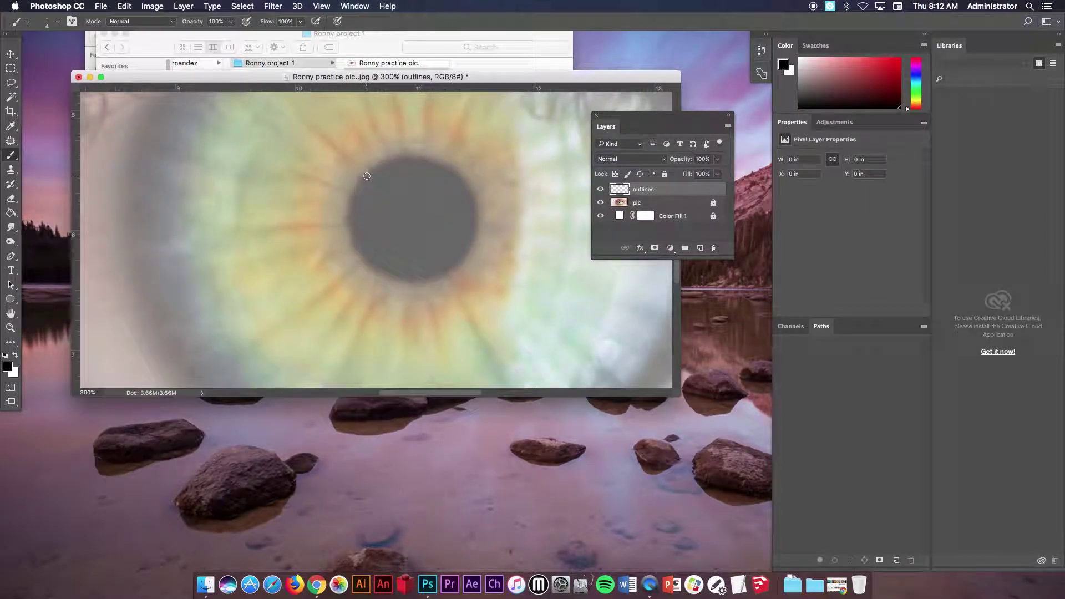
pyautogui.moveTo(367, 176)
pyautogui.mouseDown()
pyautogui.moveTo(350, 238)
pyautogui.moveTo(369, 264)
pyautogui.moveTo(419, 282)
pyautogui.moveTo(460, 266)
pyautogui.moveTo(479, 219)
pyautogui.moveTo(464, 181)
pyautogui.moveTo(429, 155)
pyautogui.moveTo(395, 153)
pyautogui.moveTo(363, 179)
pyautogui.mouseUp()
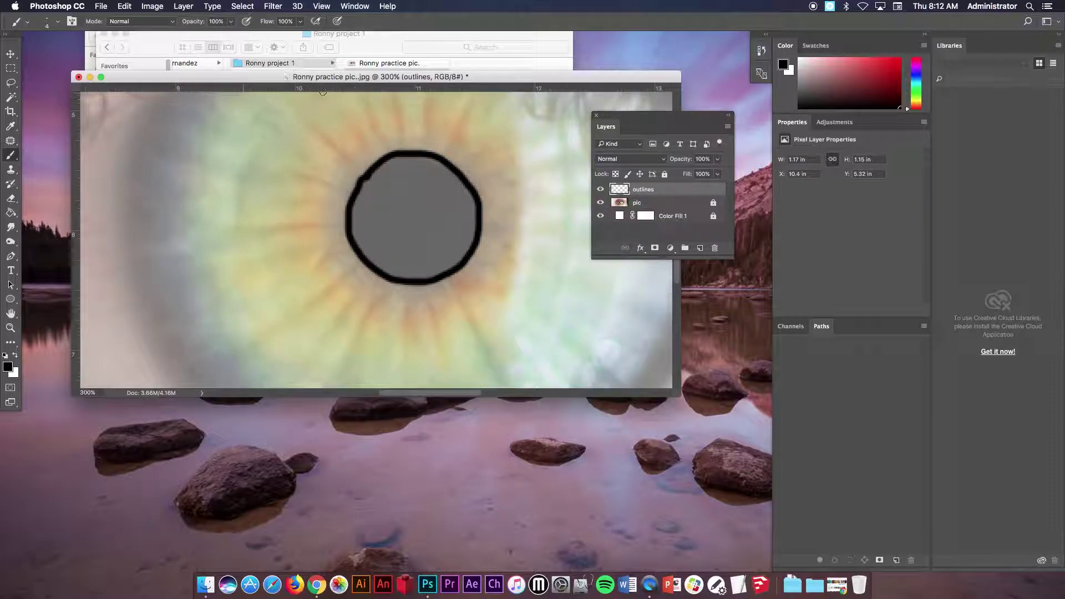
# Open the practice pic2 PSD from the desktop and close the original practice JPG without saving
pyautogui.click(743, 335)
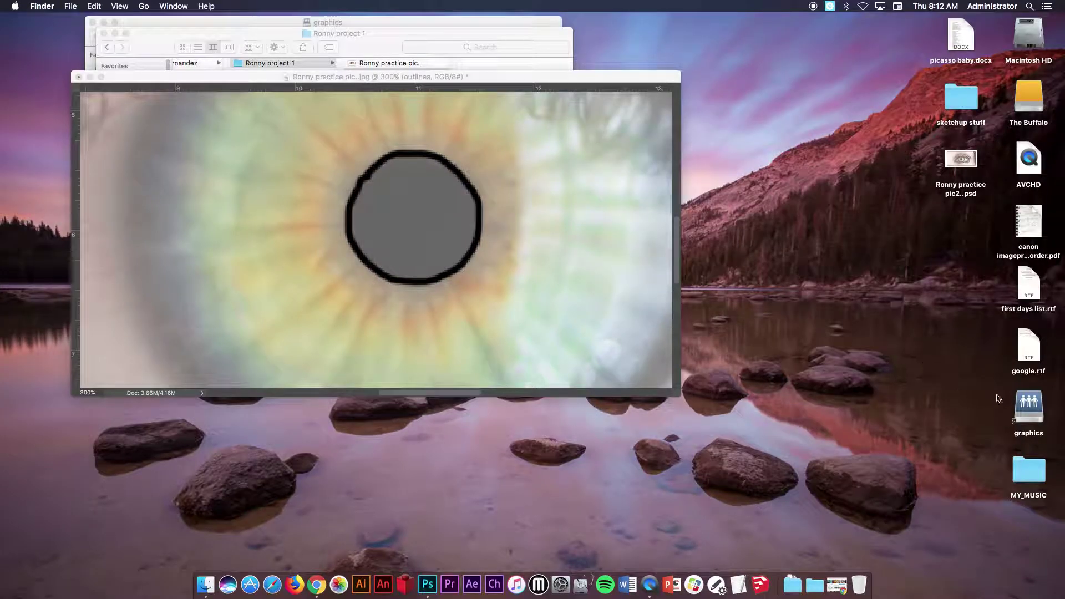
pyautogui.doubleClick(961, 162)
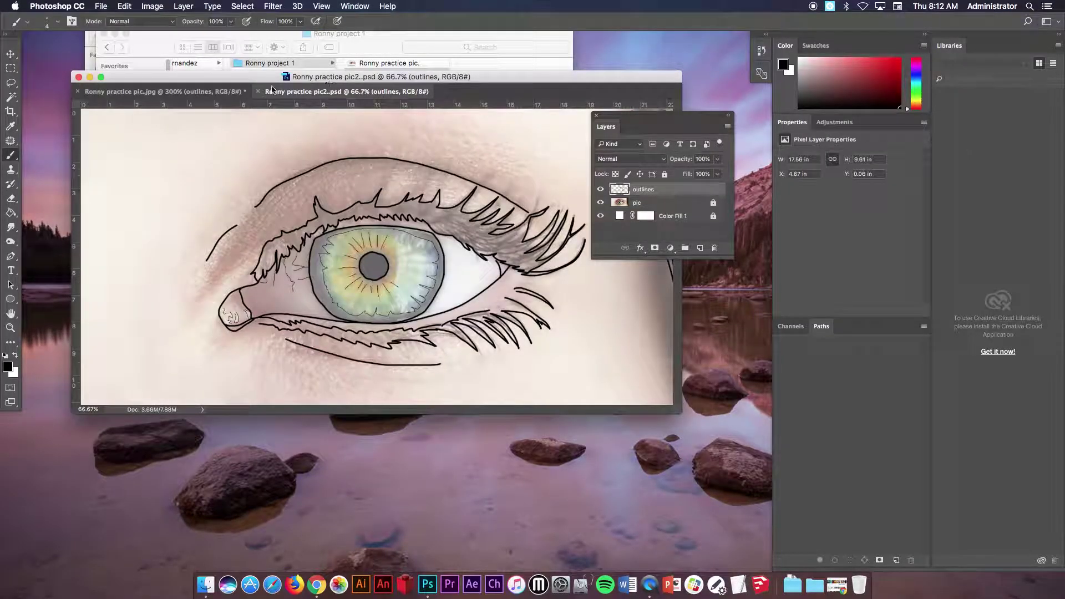
pyautogui.click(78, 91)
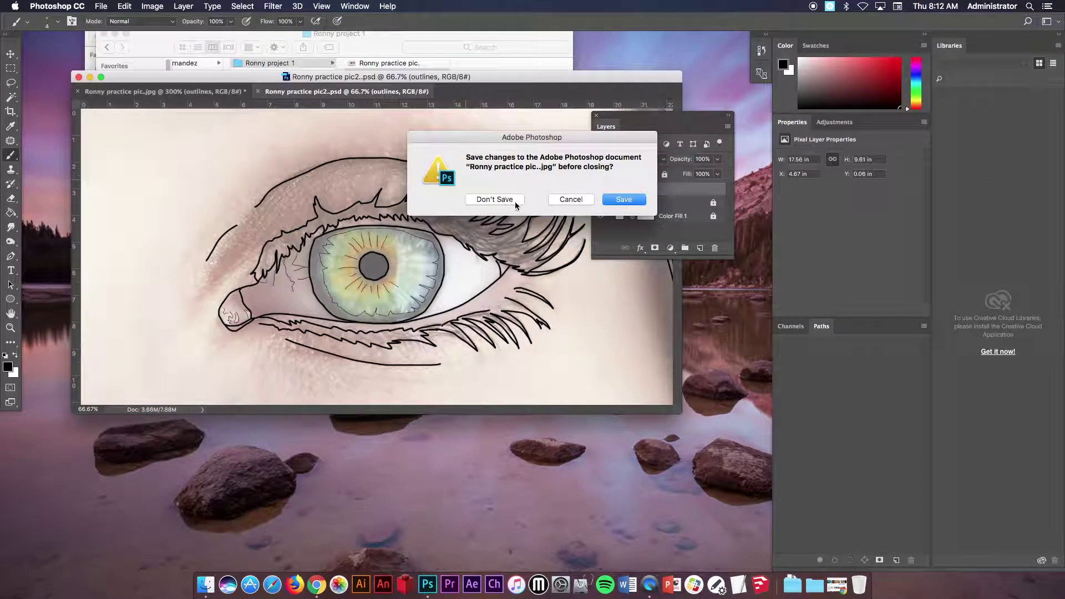
pyautogui.click(493, 202)
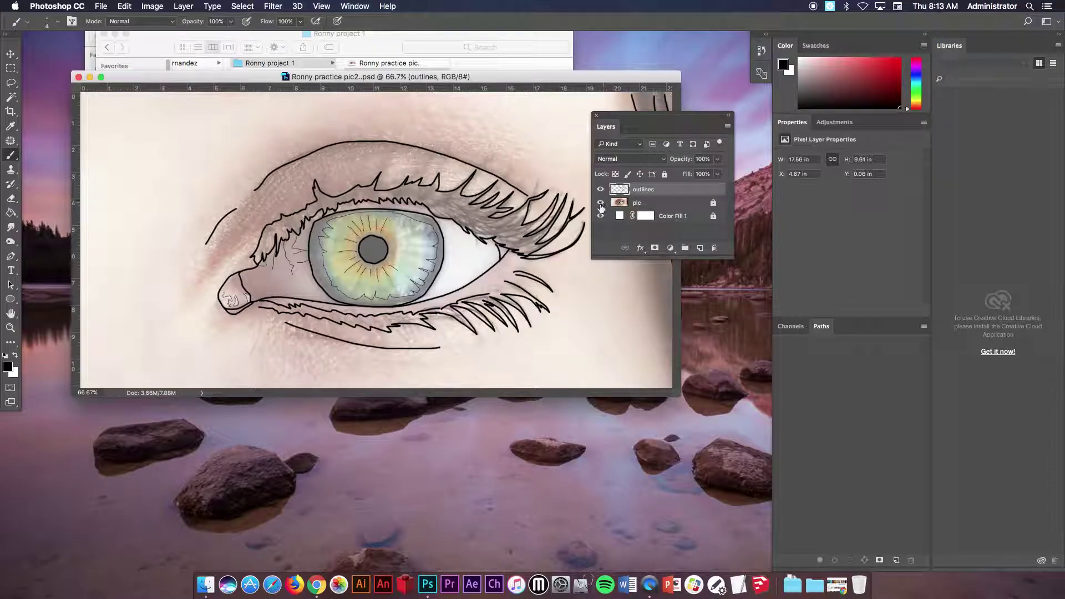
# Inspect the finished outlines with the pic layer hidden and shown, moving the Layers panel clear of the drawing
pyautogui.click(600, 203)
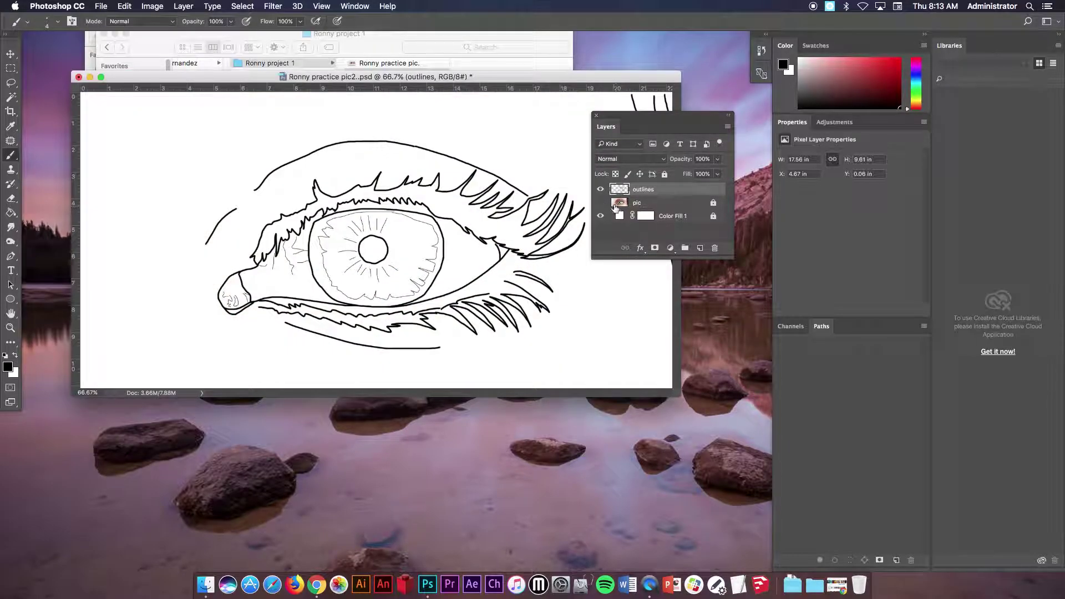
pyautogui.moveTo(633, 115); pyautogui.dragTo(653, 168)
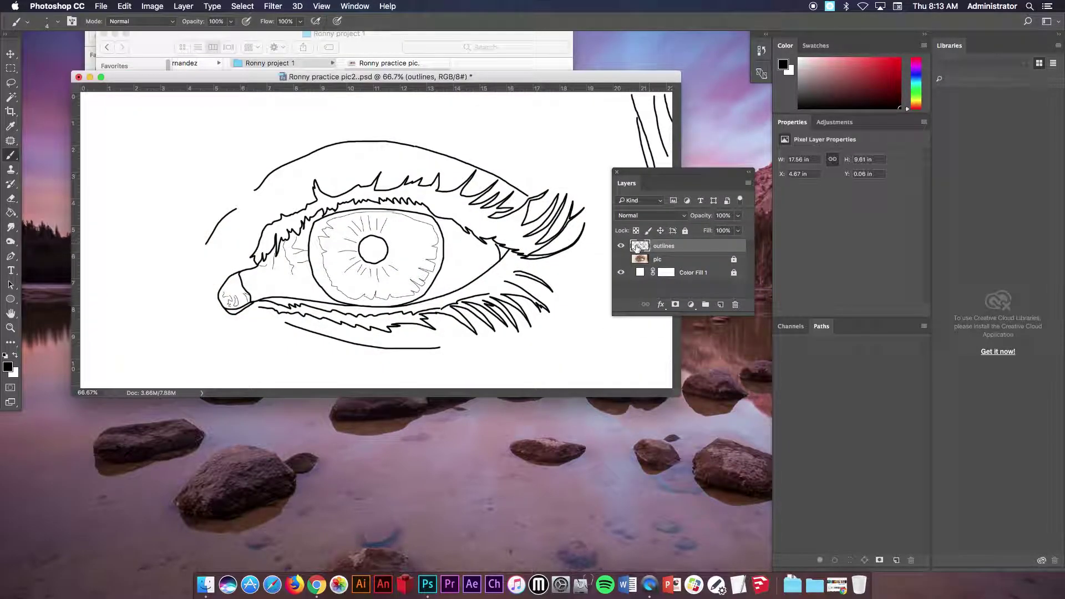
pyautogui.click(622, 259)
pyautogui.click(622, 260)
pyautogui.click(622, 260)
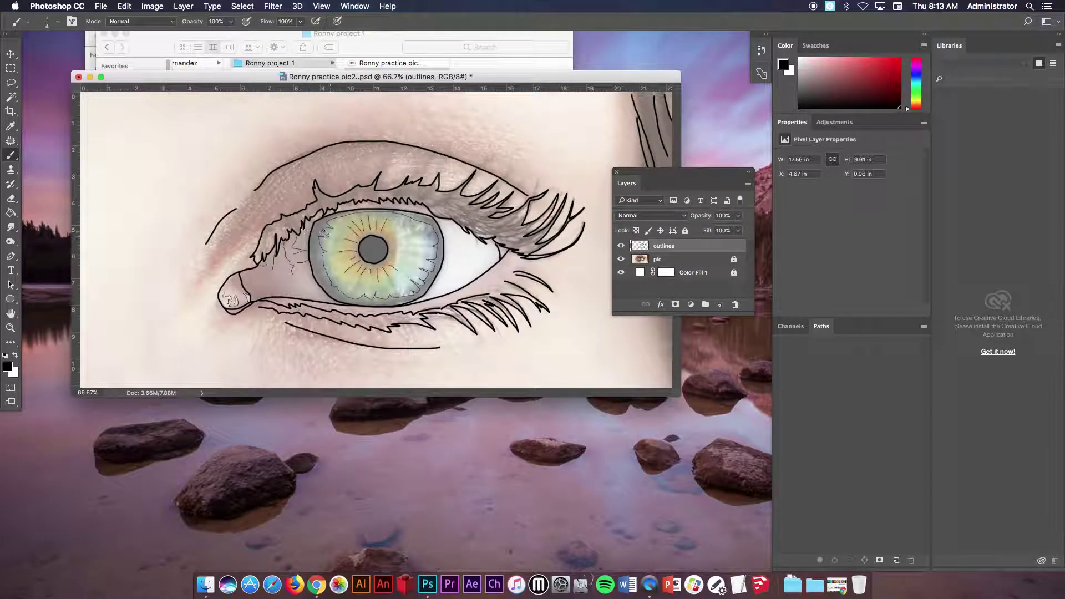
pyautogui.moveTo(259, 237)
pyautogui.mouseDown()
pyautogui.moveTo(294, 247)
pyautogui.moveTo(304, 272)
pyautogui.moveTo(332, 239)
pyautogui.moveTo(305, 189)
pyautogui.mouseUp()
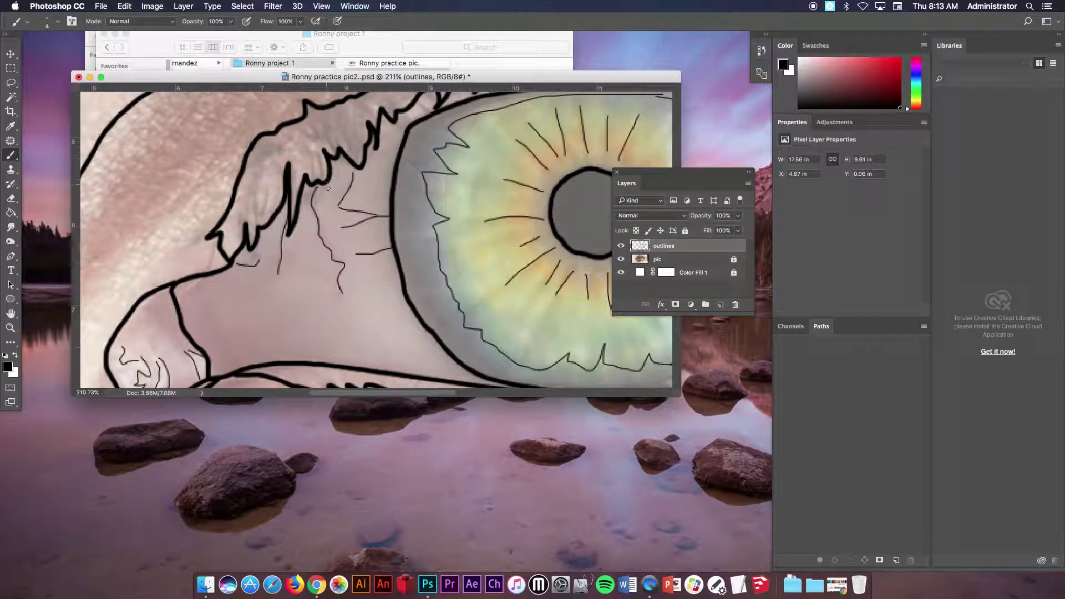
pyautogui.press('super+0')
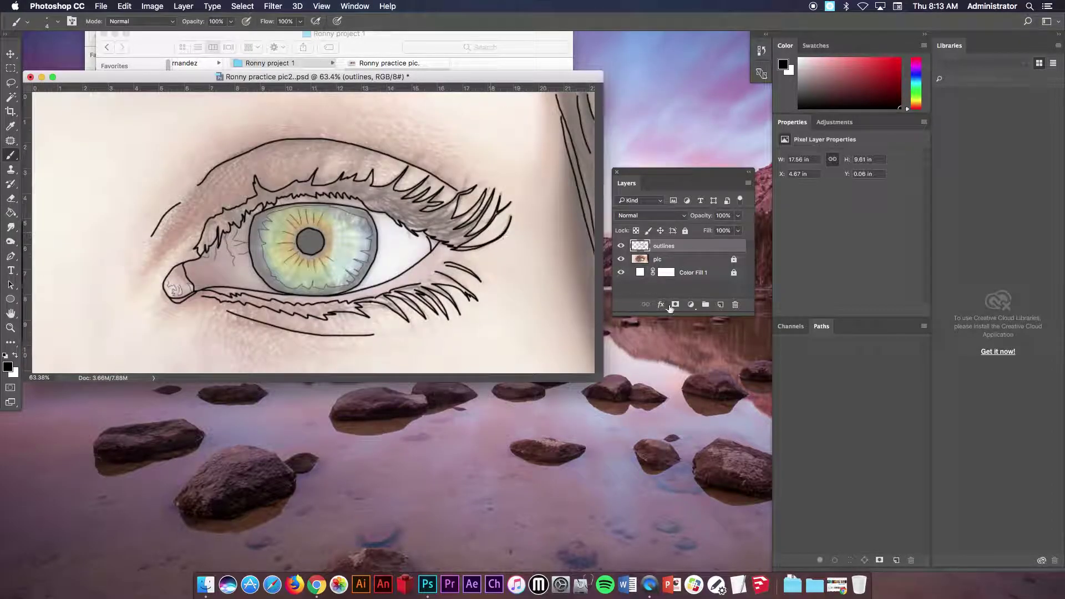
# Lengthen the Layers panel and add a new layer named eyeball
pyautogui.moveTo(699, 320); pyautogui.dragTo(704, 418)
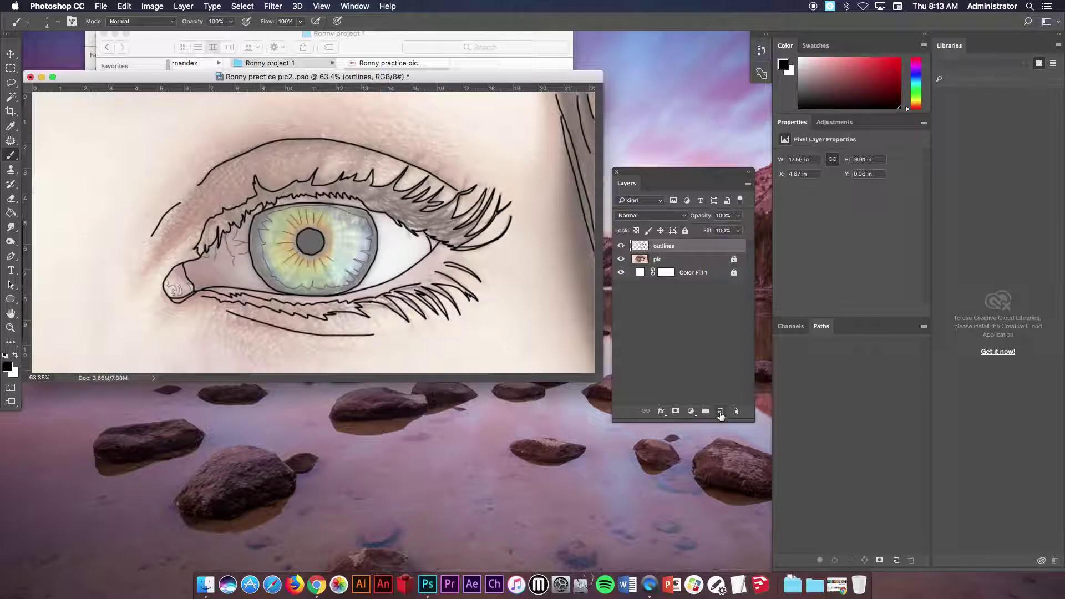
pyautogui.click(720, 412)
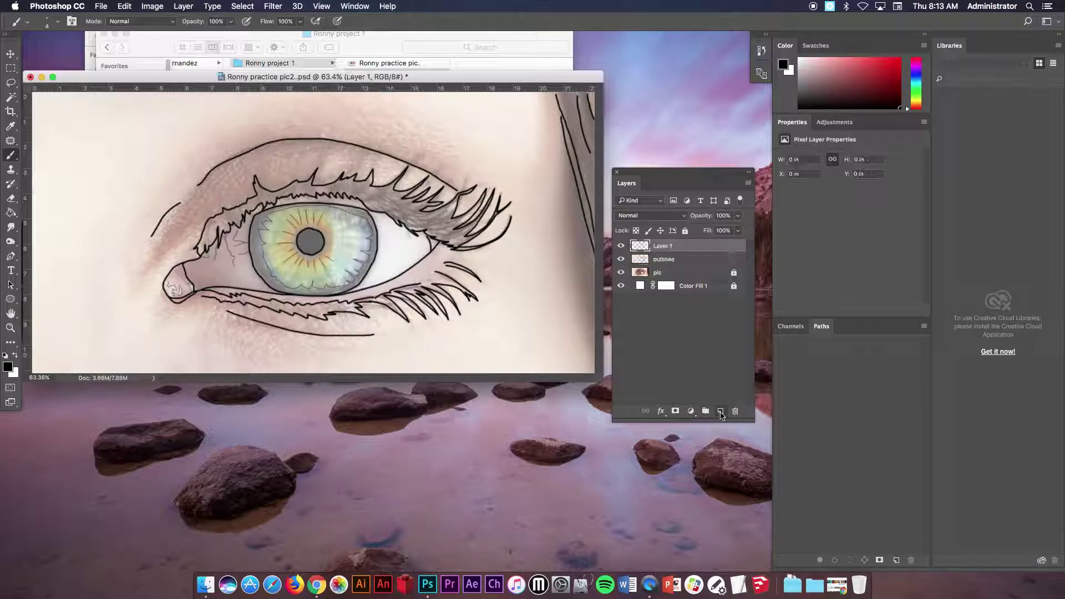
pyautogui.doubleClick(665, 247)
pyautogui.write('eyeball')
pyautogui.press('Return')
# Move the outlines layer above eyeball, lock it completely, and make eyeball the active layer
pyautogui.click(693, 260)
pyautogui.moveTo(685, 259); pyautogui.dragTo(702, 248)
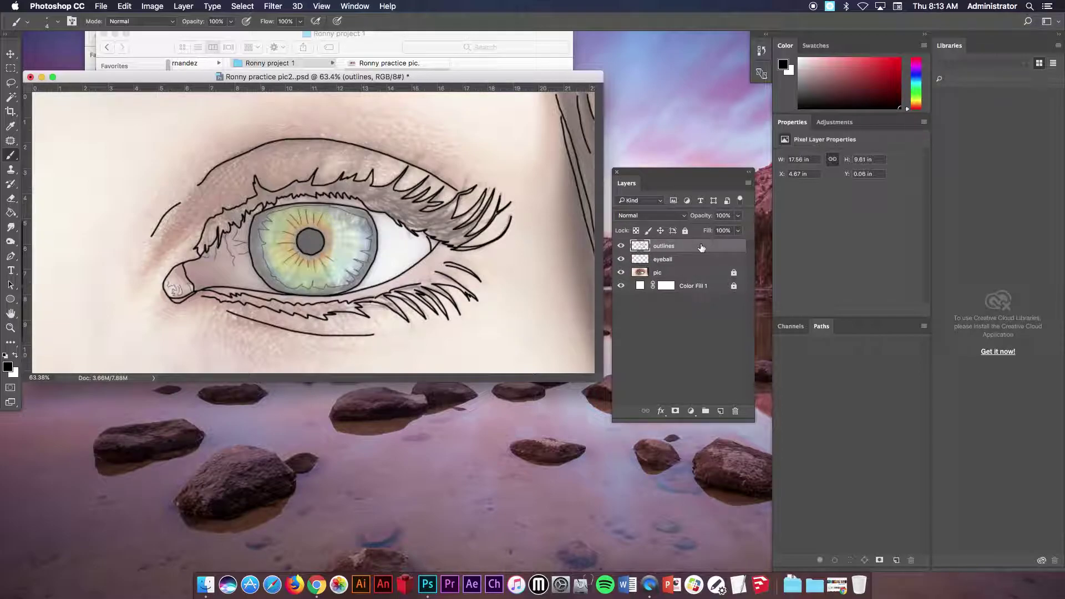
pyautogui.click(685, 231)
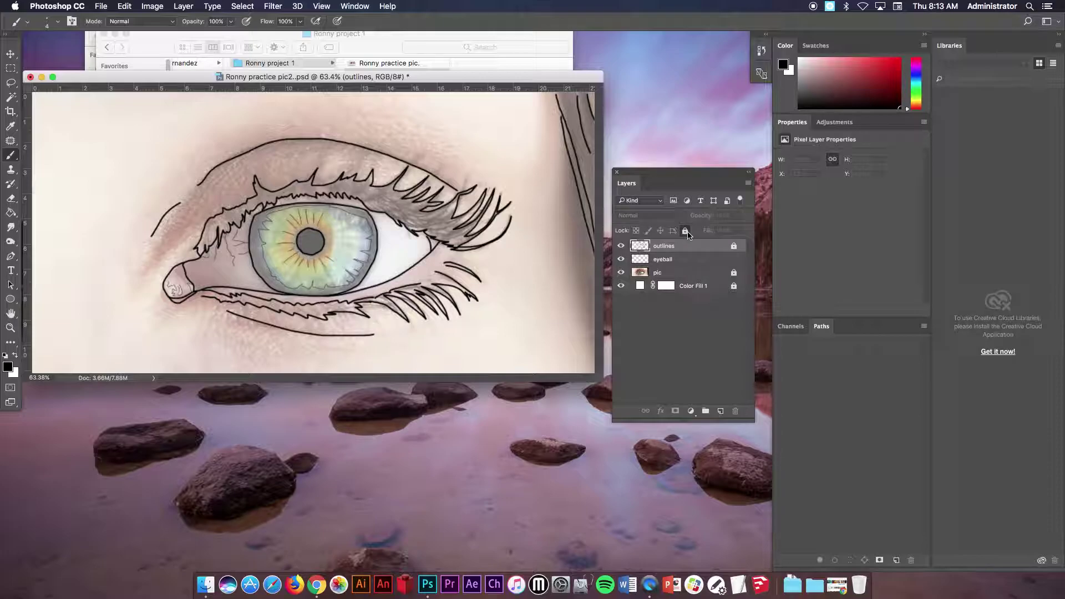
pyautogui.click(681, 260)
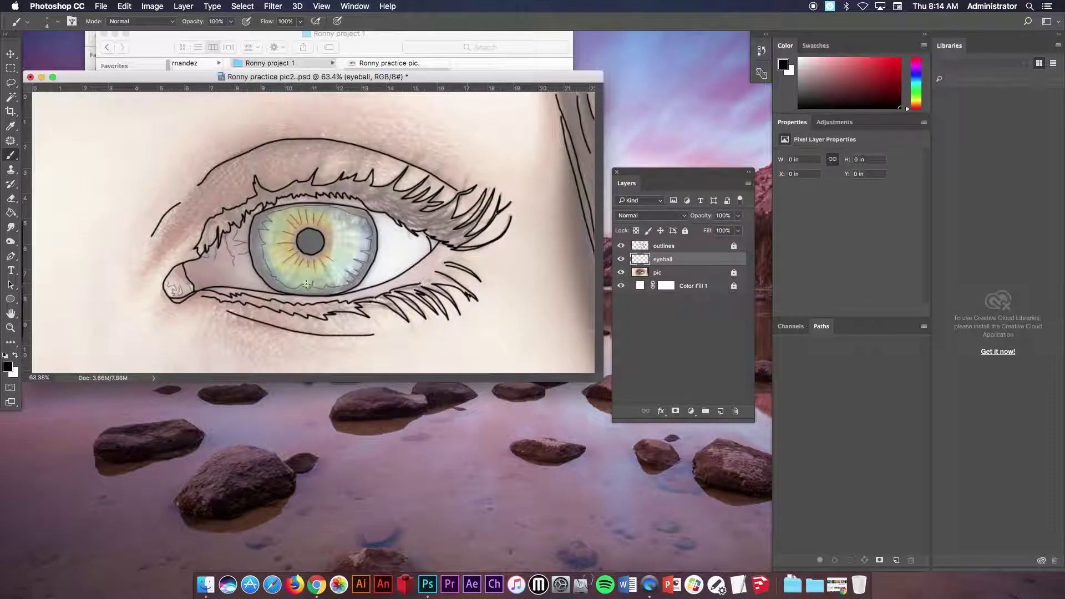
# Make the document window taller so that the whole iris fits at 200%
pyautogui.press('super+1')
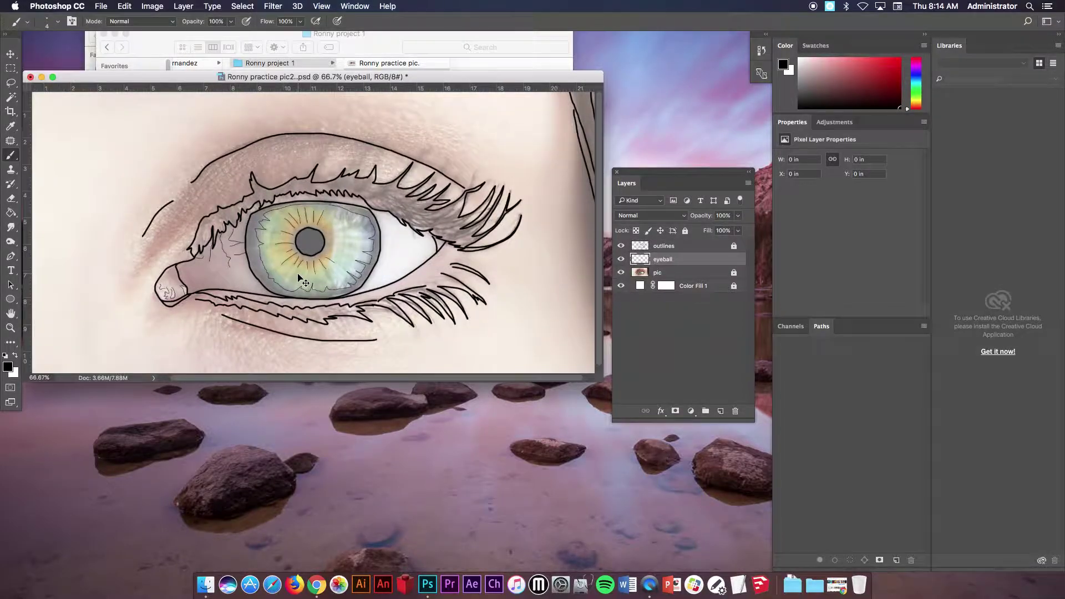
pyautogui.press('super+plus')
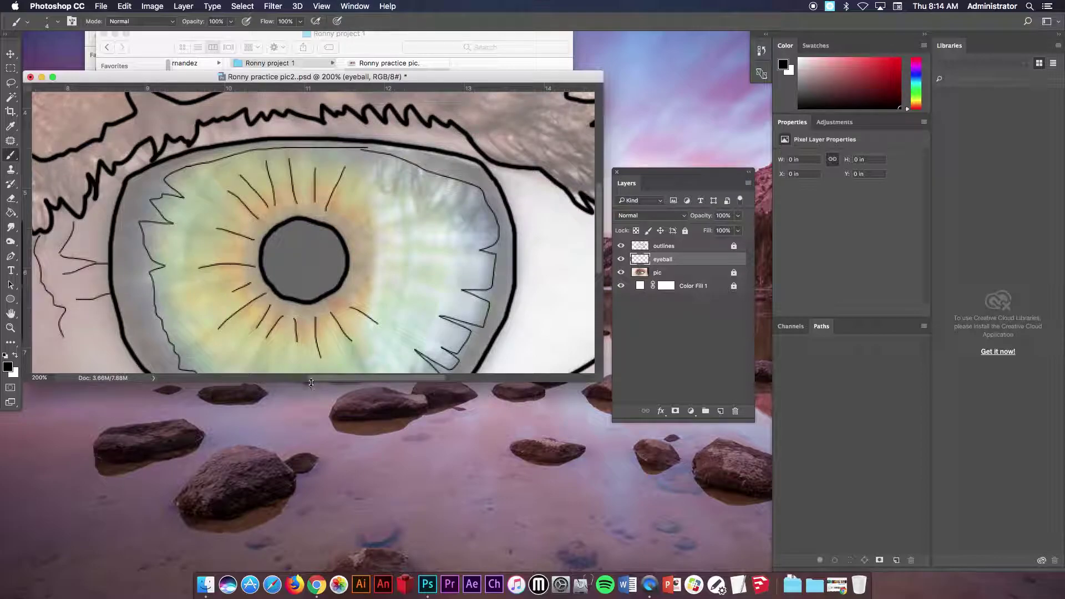
pyautogui.moveTo(308, 382); pyautogui.dragTo(306, 484)
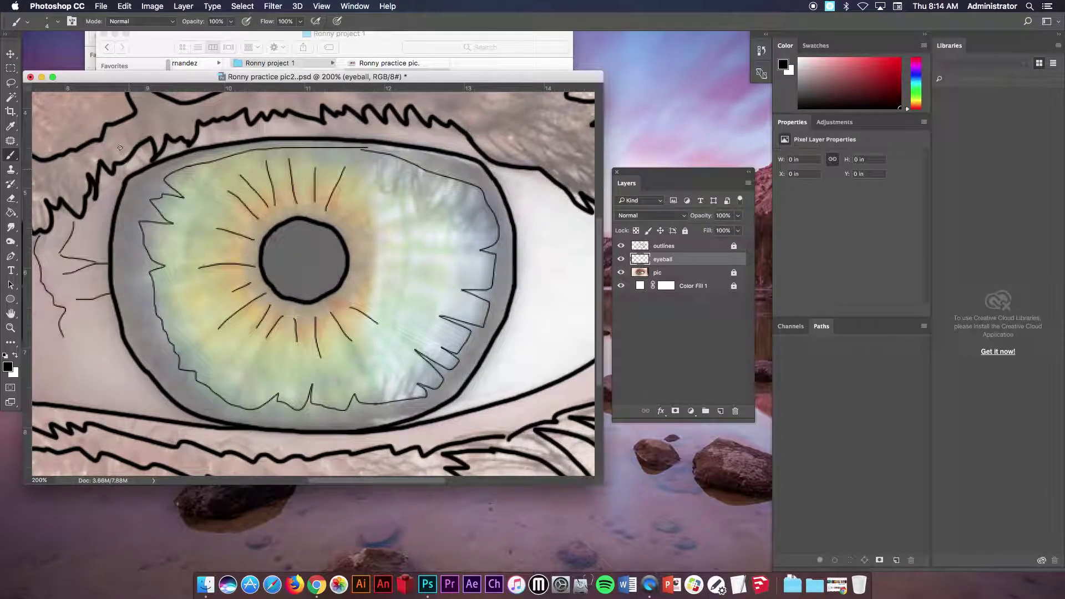
# Set the foreground color to a dark brown picked from the orange hue range
pyautogui.moveTo(10, 155); pyautogui.dragTo(70, 153)
pyautogui.click(7, 367)
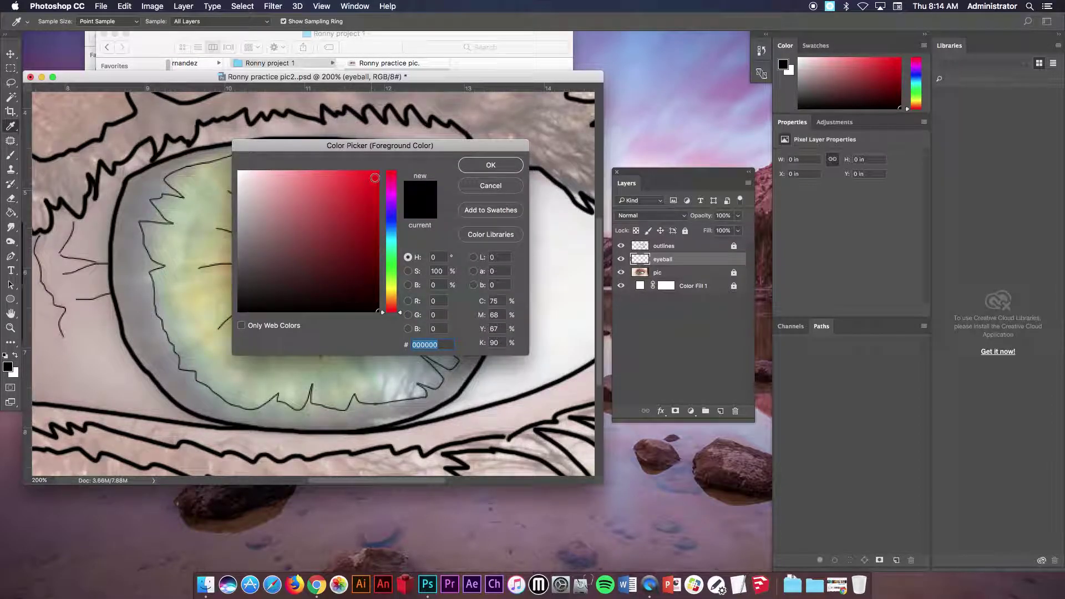
pyautogui.moveTo(391, 180)
pyautogui.mouseDown()
pyautogui.moveTo(392, 264)
pyautogui.moveTo(395, 195)
pyautogui.moveTo(363, 185)
pyautogui.moveTo(297, 230)
pyautogui.moveTo(339, 245)
pyautogui.moveTo(330, 210)
pyautogui.moveTo(295, 182)
pyautogui.mouseUp()
pyautogui.moveTo(351, 145); pyautogui.dragTo(511, 265)
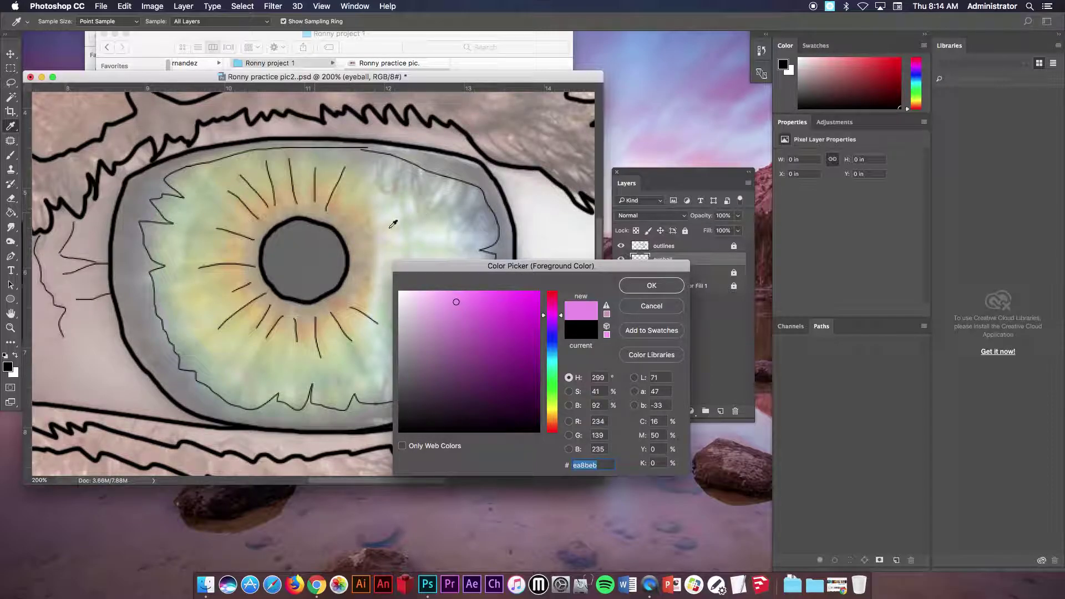
pyautogui.moveTo(523, 262); pyautogui.dragTo(478, 207)
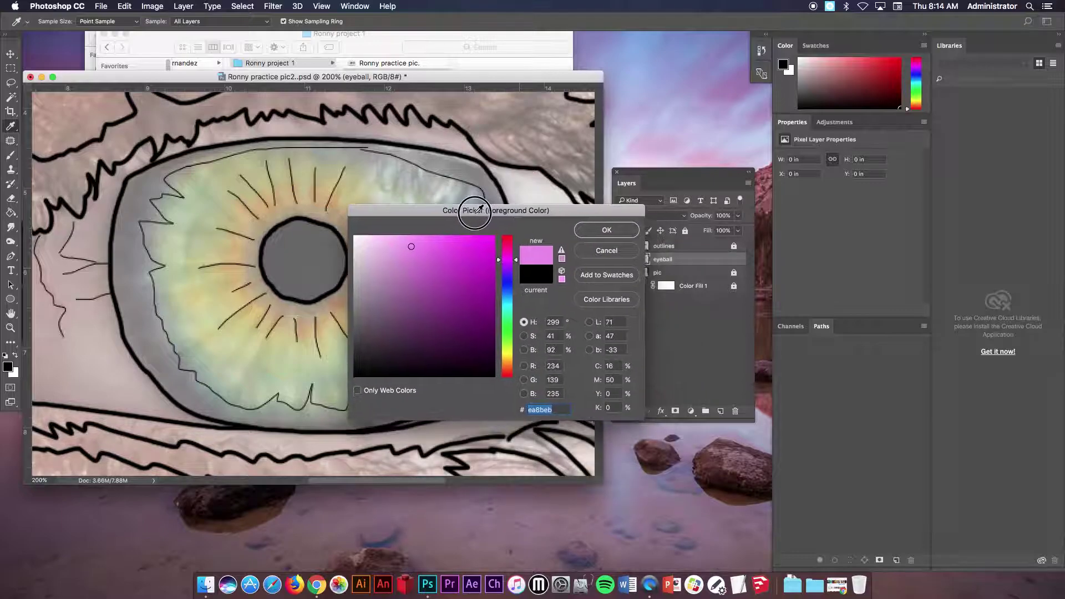
pyautogui.moveTo(515, 267); pyautogui.dragTo(515, 367)
pyautogui.click(473, 326)
pyautogui.moveTo(472, 326); pyautogui.dragTo(443, 329)
pyautogui.click(601, 232)
# Return to the Brush Tool and float the Color and Swatches panels separately above the canvas
pyautogui.press('b')
pyautogui.moveTo(788, 48); pyautogui.dragTo(453, 47)
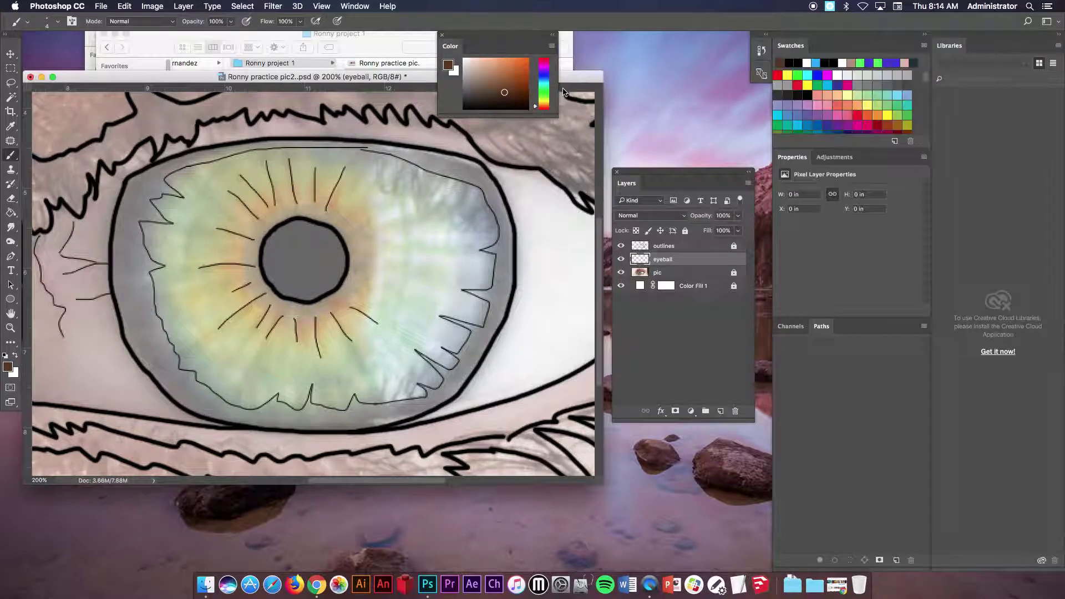
pyautogui.moveTo(811, 51); pyautogui.dragTo(613, 54)
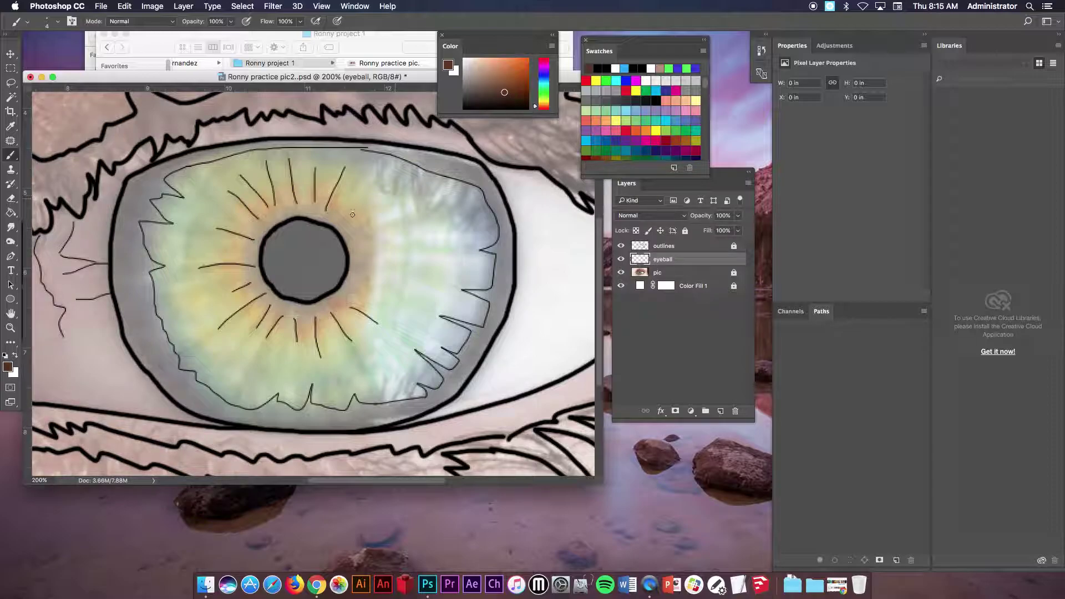
# Paint a brown ring around the pupil on the eyeball layer, with short spikes around its lower part and a 12 px stroke across its top
pyautogui.moveTo(342, 234)
pyautogui.mouseDown()
pyautogui.moveTo(360, 261)
pyautogui.moveTo(347, 268)
pyautogui.moveTo(362, 276)
pyautogui.moveTo(351, 264)
pyautogui.moveTo(347, 280)
pyautogui.moveTo(353, 261)
pyautogui.moveTo(353, 284)
pyautogui.moveTo(331, 298)
pyautogui.moveTo(344, 280)
pyautogui.moveTo(334, 304)
pyautogui.moveTo(311, 314)
pyautogui.moveTo(279, 307)
pyautogui.moveTo(268, 290)
pyautogui.moveTo(236, 306)
pyautogui.moveTo(261, 287)
pyautogui.moveTo(243, 288)
pyautogui.moveTo(257, 280)
pyautogui.moveTo(242, 263)
pyautogui.moveTo(261, 279)
pyautogui.moveTo(256, 294)
pyautogui.moveTo(259, 274)
pyautogui.moveTo(280, 297)
pyautogui.moveTo(268, 297)
pyautogui.moveTo(288, 303)
pyautogui.moveTo(257, 266)
pyautogui.mouseUp()
pyautogui.moveTo(250, 264)
pyautogui.mouseDown()
pyautogui.moveTo(249, 245)
pyautogui.moveTo(259, 248)
pyautogui.moveTo(239, 238)
pyautogui.mouseUp()
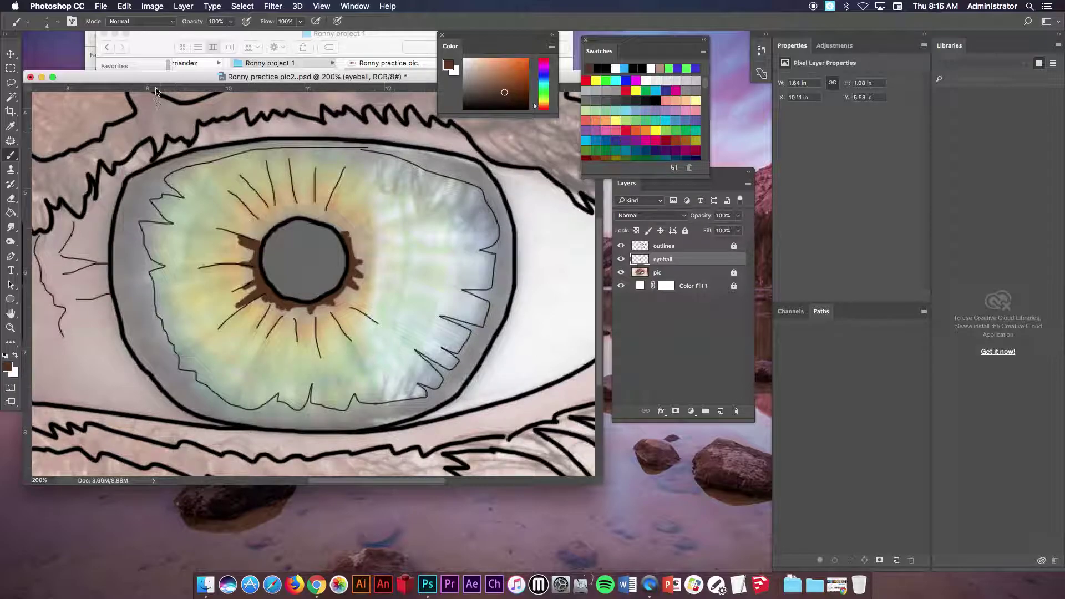
pyautogui.click(58, 22)
pyautogui.click(320, 86)
pyautogui.rightClick(238, 168)
pyautogui.moveTo(291, 194); pyautogui.dragTo(297, 194)
pyautogui.click(311, 78)
pyautogui.moveTo(258, 241)
pyautogui.mouseDown()
pyautogui.moveTo(255, 232)
pyautogui.moveTo(294, 214)
pyautogui.moveTo(344, 233)
pyautogui.mouseUp()
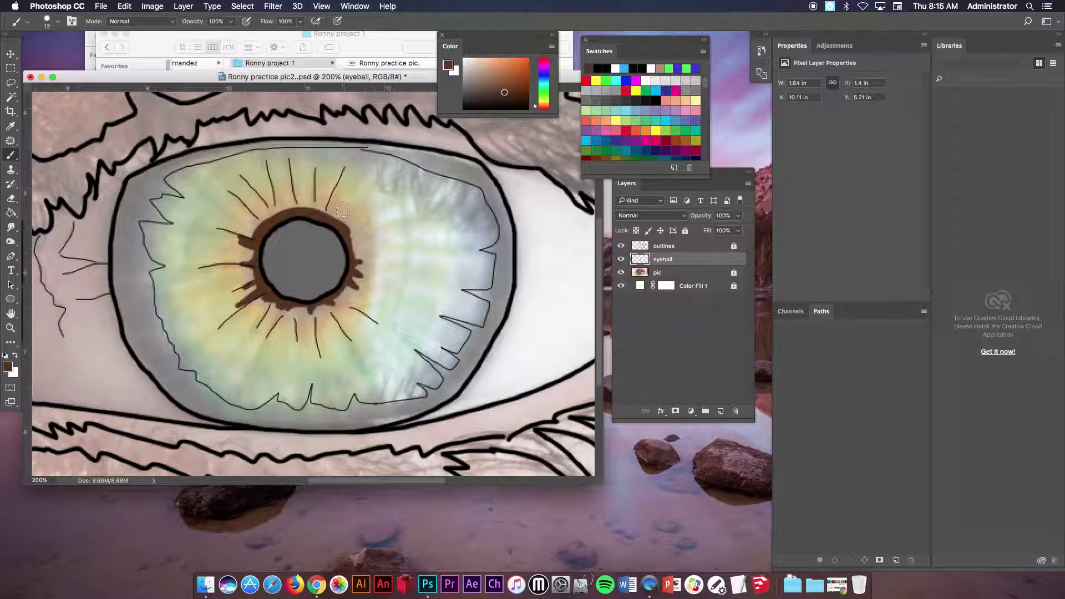
# Set the brush size to 4 px and paint thin brown spikes radiating from the upper part of the ring
pyautogui.rightClick(343, 210)
pyautogui.doubleClick(433, 219)
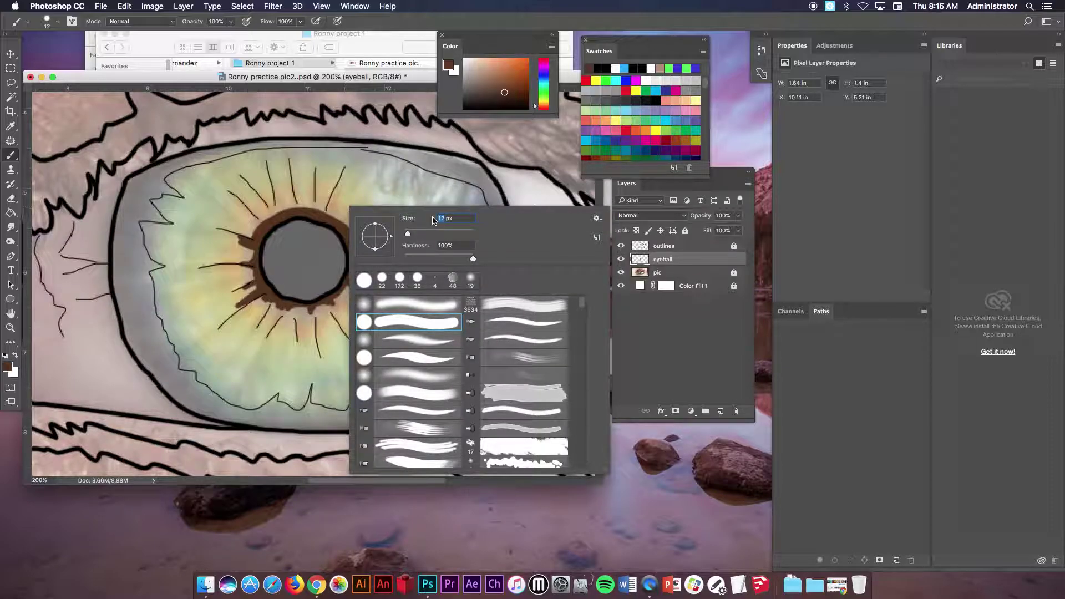
pyautogui.write('4')
pyautogui.press('Return')
pyautogui.moveTo(323, 217)
pyautogui.mouseDown()
pyautogui.moveTo(330, 194)
pyautogui.moveTo(332, 216)
pyautogui.moveTo(359, 242)
pyautogui.moveTo(309, 215)
pyautogui.moveTo(311, 193)
pyautogui.moveTo(313, 208)
pyautogui.moveTo(296, 198)
pyautogui.moveTo(283, 214)
pyautogui.moveTo(272, 192)
pyautogui.moveTo(274, 217)
pyautogui.moveTo(265, 202)
pyautogui.moveTo(267, 222)
pyautogui.moveTo(252, 212)
pyautogui.moveTo(331, 218)
pyautogui.mouseUp()
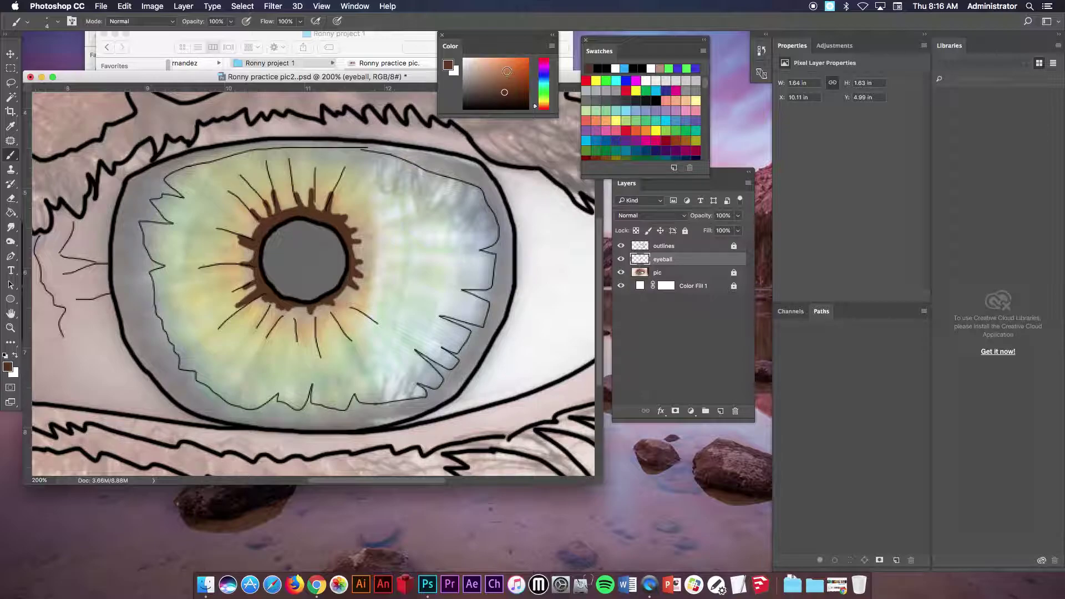
# Set the foreground color to orange and paint spikes radiating outward over the brown ring around the pupil
pyautogui.click(505, 65)
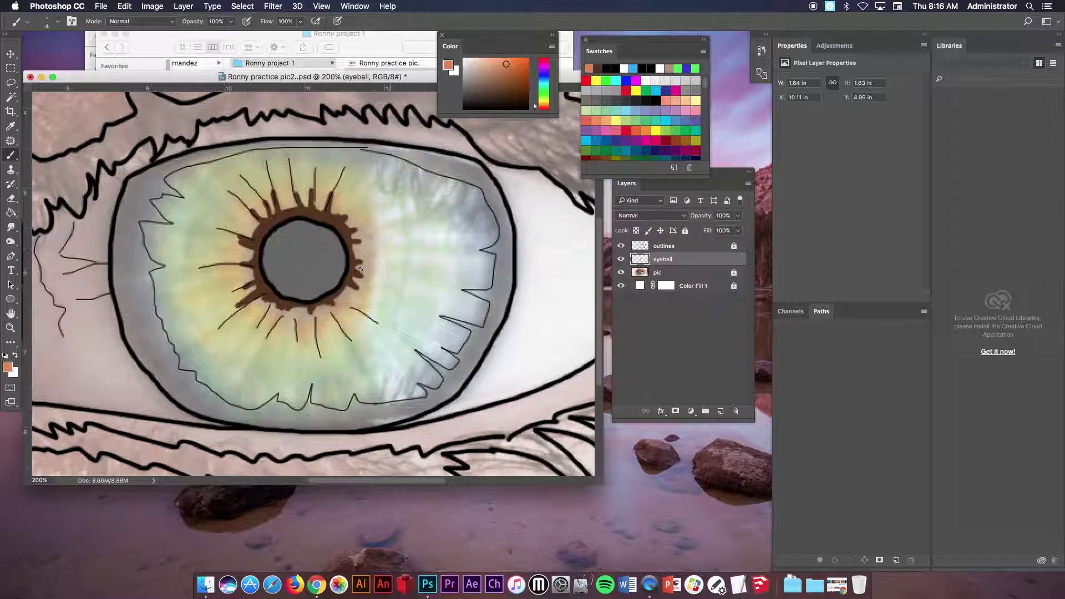
pyautogui.moveTo(348, 286)
pyautogui.mouseDown()
pyautogui.moveTo(341, 311)
pyautogui.moveTo(314, 308)
pyautogui.moveTo(312, 340)
pyautogui.moveTo(306, 309)
pyautogui.moveTo(275, 332)
pyautogui.moveTo(286, 312)
pyautogui.moveTo(259, 296)
pyautogui.moveTo(241, 315)
pyautogui.moveTo(245, 304)
pyautogui.moveTo(232, 308)
pyautogui.moveTo(254, 288)
pyautogui.moveTo(238, 289)
pyautogui.moveTo(252, 274)
pyautogui.moveTo(230, 262)
pyautogui.moveTo(252, 248)
pyautogui.moveTo(231, 239)
pyautogui.moveTo(256, 236)
pyautogui.moveTo(260, 223)
pyautogui.moveTo(243, 201)
pyautogui.moveTo(269, 217)
pyautogui.moveTo(259, 200)
pyautogui.moveTo(278, 202)
pyautogui.moveTo(273, 211)
pyautogui.moveTo(272, 188)
pyautogui.moveTo(284, 208)
pyautogui.moveTo(262, 228)
pyautogui.moveTo(238, 219)
pyautogui.moveTo(253, 268)
pyautogui.mouseUp()
pyautogui.moveTo(288, 208)
pyautogui.mouseDown()
pyautogui.moveTo(291, 175)
pyautogui.moveTo(307, 205)
pyautogui.moveTo(308, 176)
pyautogui.moveTo(319, 211)
pyautogui.moveTo(337, 184)
pyautogui.moveTo(330, 211)
pyautogui.moveTo(368, 225)
pyautogui.moveTo(346, 233)
pyautogui.moveTo(369, 238)
pyautogui.moveTo(347, 235)
pyautogui.moveTo(379, 240)
pyautogui.moveTo(353, 244)
pyautogui.moveTo(355, 259)
pyautogui.moveTo(369, 260)
pyautogui.moveTo(357, 269)
pyautogui.moveTo(371, 279)
pyautogui.moveTo(352, 280)
pyautogui.moveTo(367, 296)
pyautogui.moveTo(339, 269)
pyautogui.mouseUp()
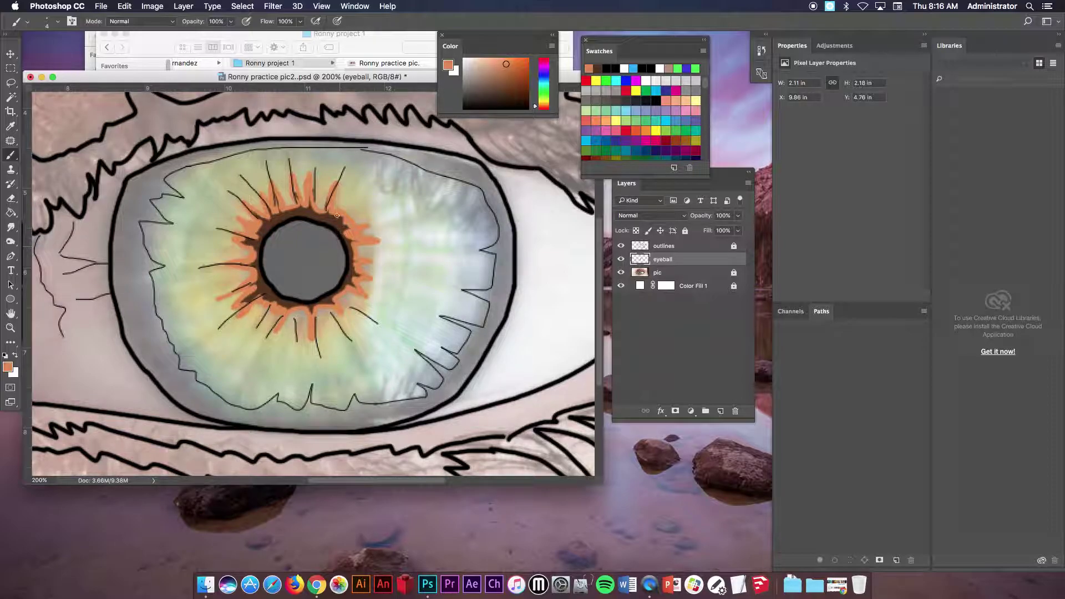
pyautogui.moveTo(318, 208)
pyautogui.mouseDown()
pyautogui.moveTo(315, 171)
pyautogui.moveTo(305, 190)
pyautogui.moveTo(287, 161)
pyautogui.moveTo(313, 207)
pyautogui.mouseUp()
pyautogui.moveTo(353, 306)
pyautogui.mouseDown()
pyautogui.moveTo(375, 324)
pyautogui.moveTo(345, 333)
pyautogui.mouseUp()
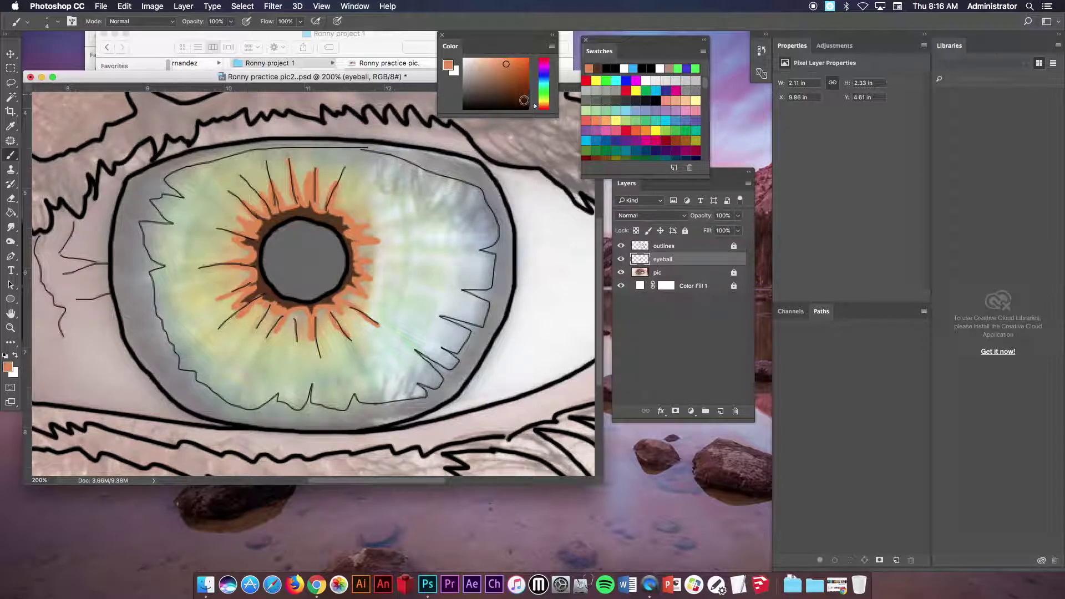
# Set the foreground color to yellow and paint zigzag spikes along the ring's right and lower-right edge
pyautogui.moveTo(536, 103); pyautogui.dragTo(537, 100)
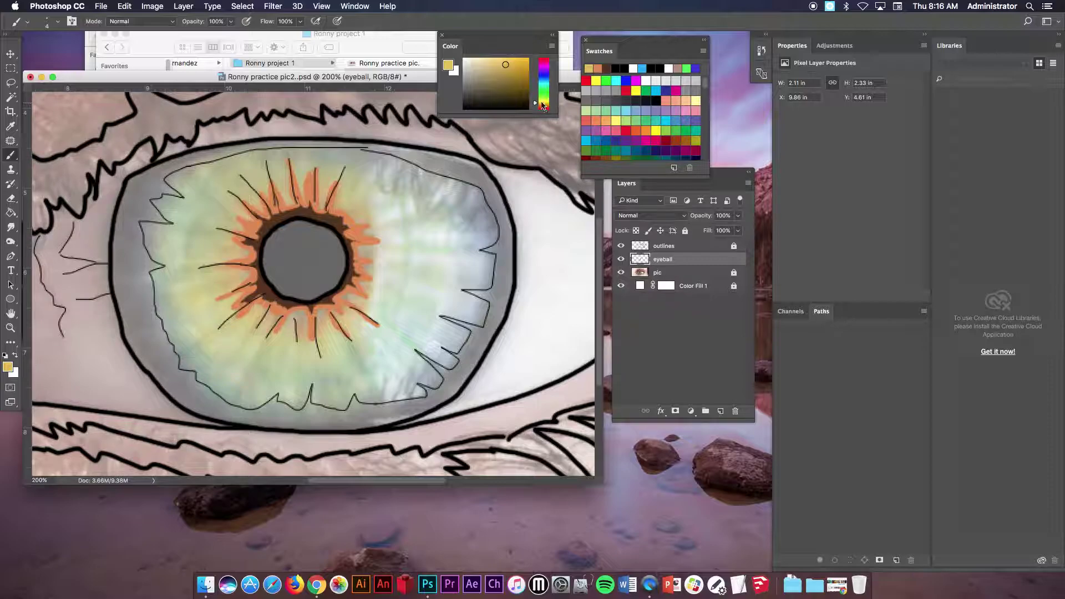
pyautogui.moveTo(509, 66); pyautogui.dragTo(515, 59)
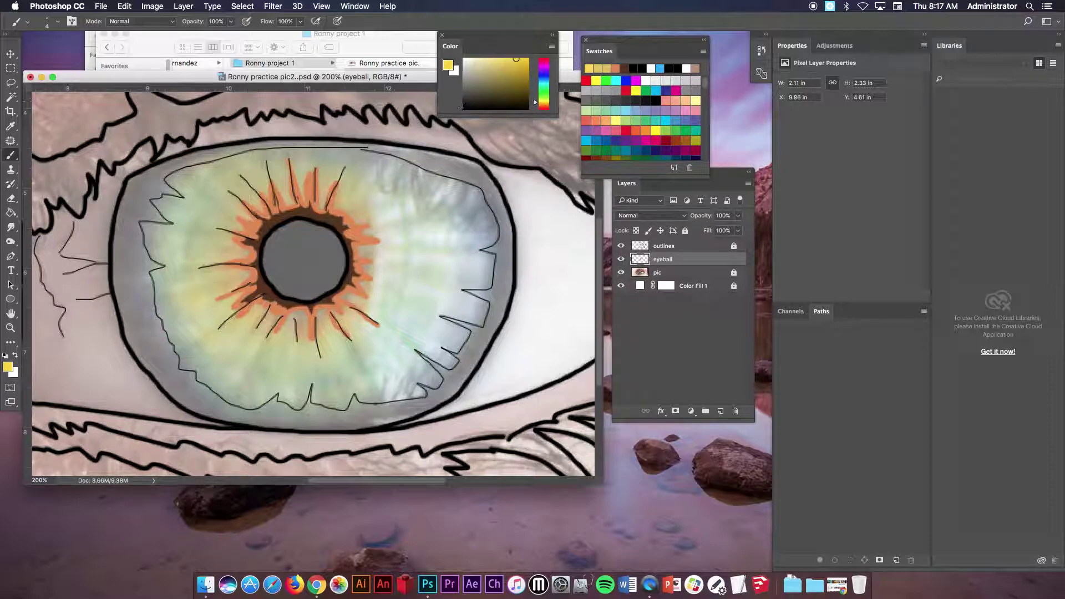
pyautogui.moveTo(359, 246)
pyautogui.mouseDown()
pyautogui.moveTo(382, 246)
pyautogui.moveTo(359, 256)
pyautogui.moveTo(372, 260)
pyautogui.moveTo(363, 266)
pyautogui.moveTo(379, 280)
pyautogui.moveTo(363, 269)
pyautogui.moveTo(376, 285)
pyautogui.moveTo(359, 281)
pyautogui.moveTo(377, 305)
pyautogui.moveTo(340, 297)
pyautogui.moveTo(383, 326)
pyautogui.moveTo(344, 304)
pyautogui.moveTo(345, 323)
pyautogui.moveTo(331, 308)
pyautogui.moveTo(353, 340)
pyautogui.moveTo(327, 313)
pyautogui.moveTo(313, 339)
pyautogui.mouseUp()
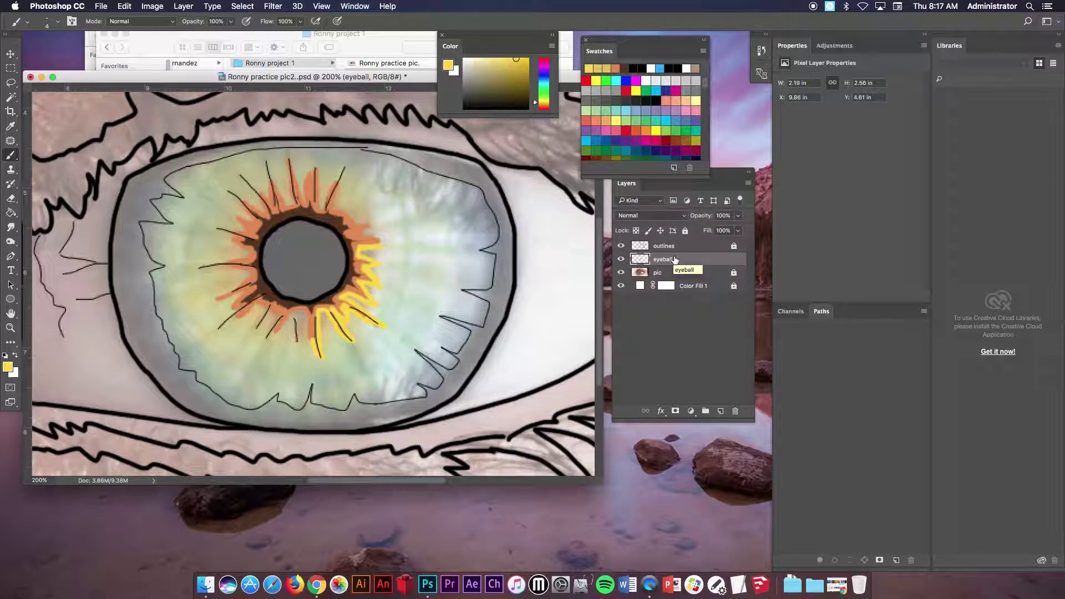
# Try smudging the yellow and orange spikes with a 23 px Smudge Tool at 40% strength, and undo it
pyautogui.click(10, 227)
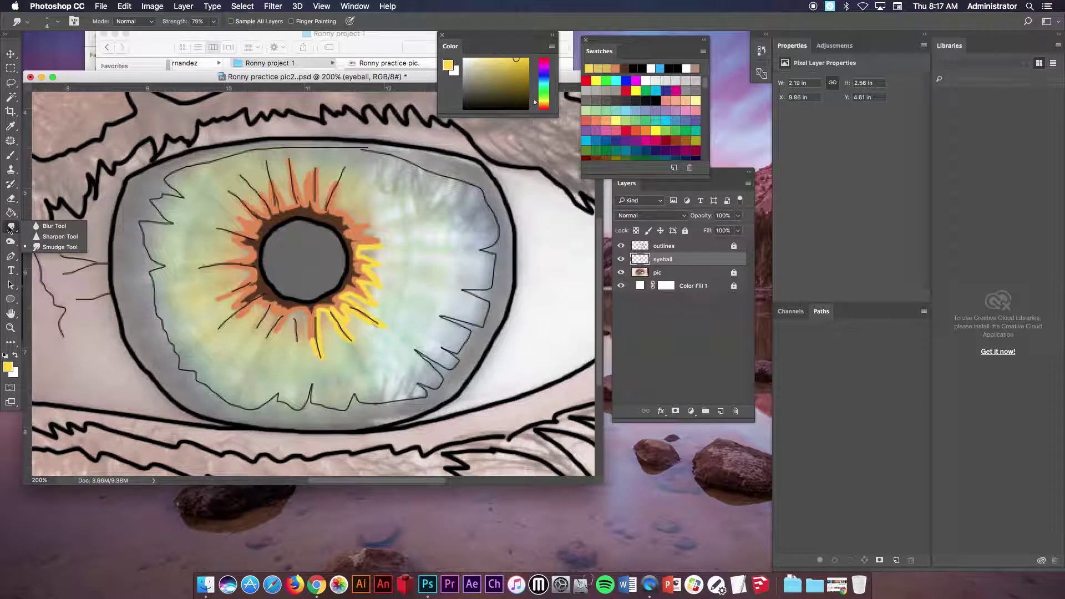
pyautogui.click(53, 226)
pyautogui.click(12, 228)
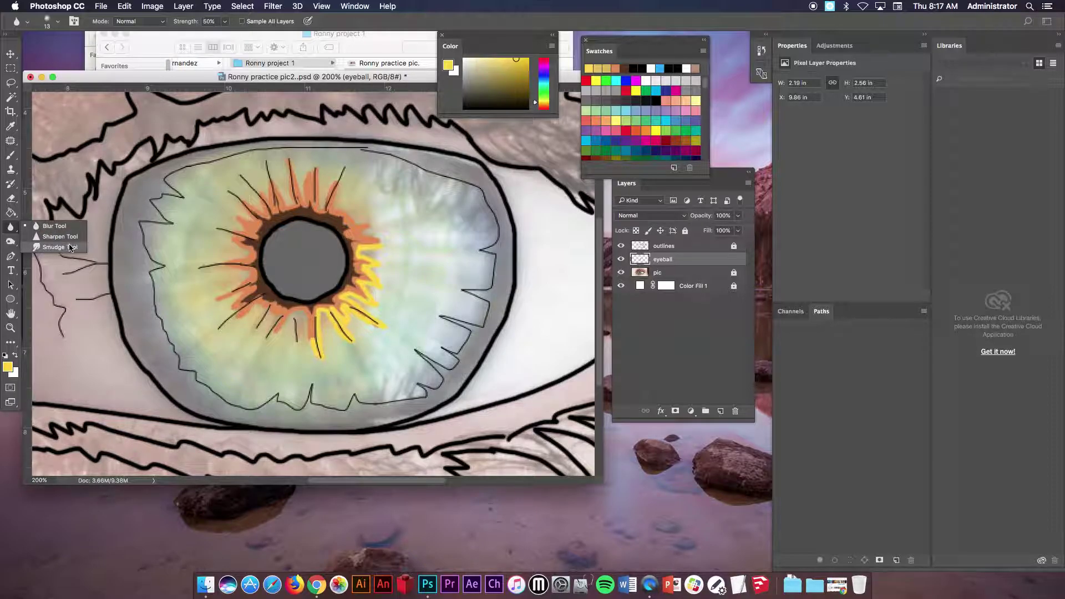
pyautogui.click(44, 249)
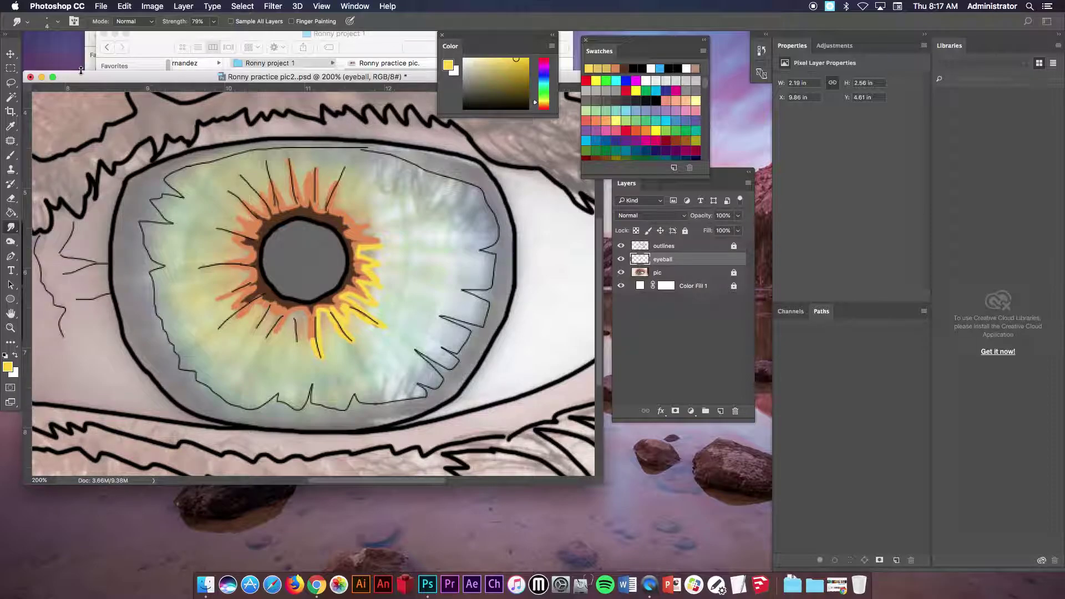
pyautogui.click(58, 24)
pyautogui.moveTo(71, 58); pyautogui.dragTo(71, 58)
pyautogui.press('Return')
pyautogui.click(214, 24)
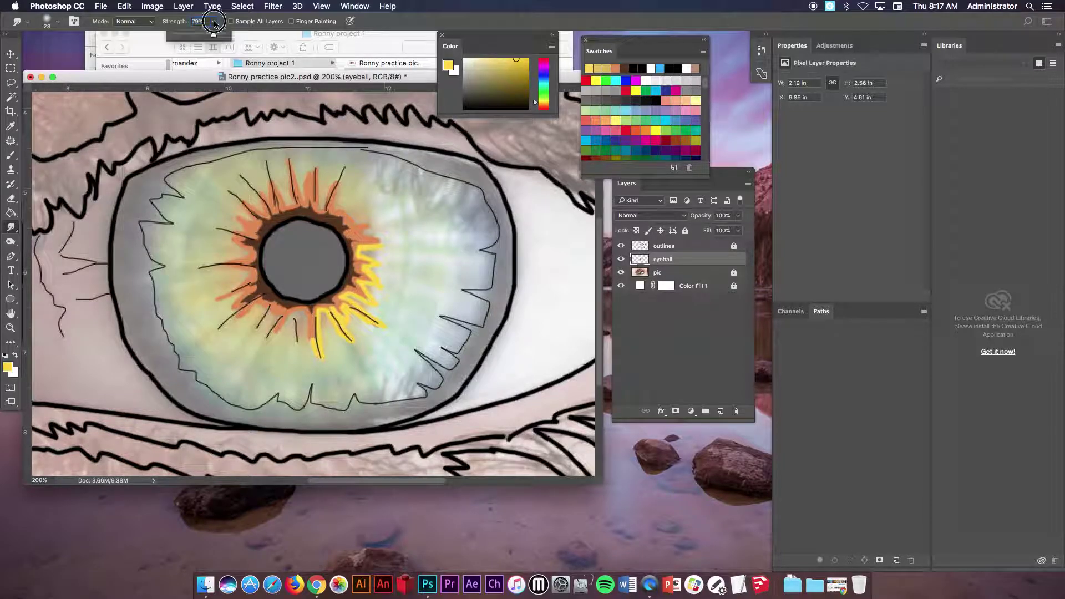
pyautogui.click(194, 36)
pyautogui.moveTo(343, 220)
pyautogui.mouseDown()
pyautogui.moveTo(363, 253)
pyautogui.moveTo(375, 240)
pyautogui.moveTo(361, 248)
pyautogui.moveTo(360, 288)
pyautogui.moveTo(388, 290)
pyautogui.moveTo(387, 305)
pyautogui.moveTo(346, 293)
pyautogui.moveTo(392, 340)
pyautogui.moveTo(343, 304)
pyautogui.moveTo(354, 355)
pyautogui.moveTo(325, 296)
pyautogui.moveTo(357, 350)
pyautogui.moveTo(404, 280)
pyautogui.mouseUp()
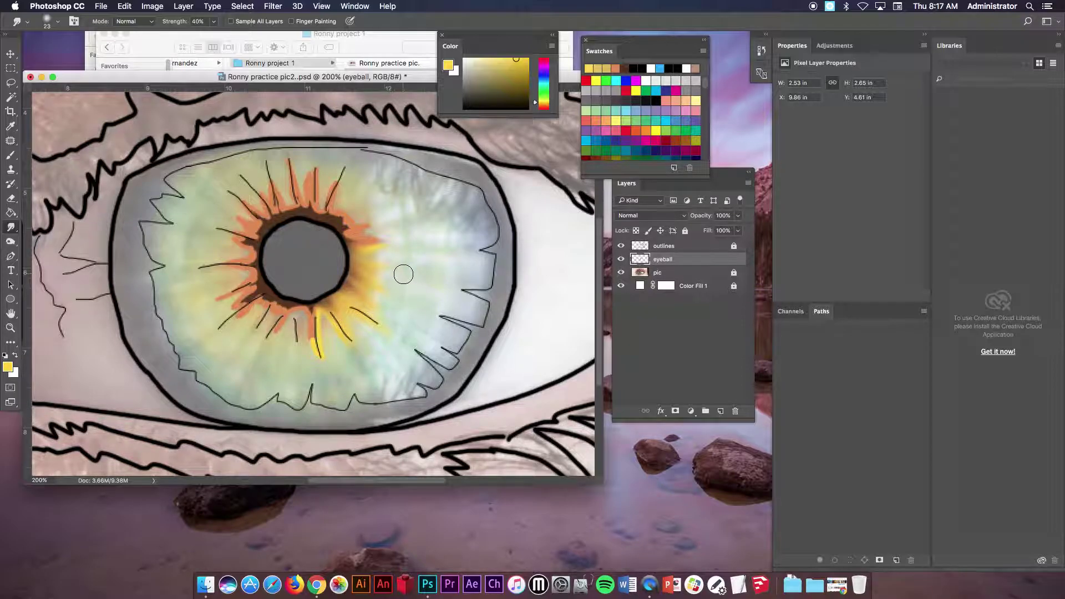
pyautogui.press('super+z')
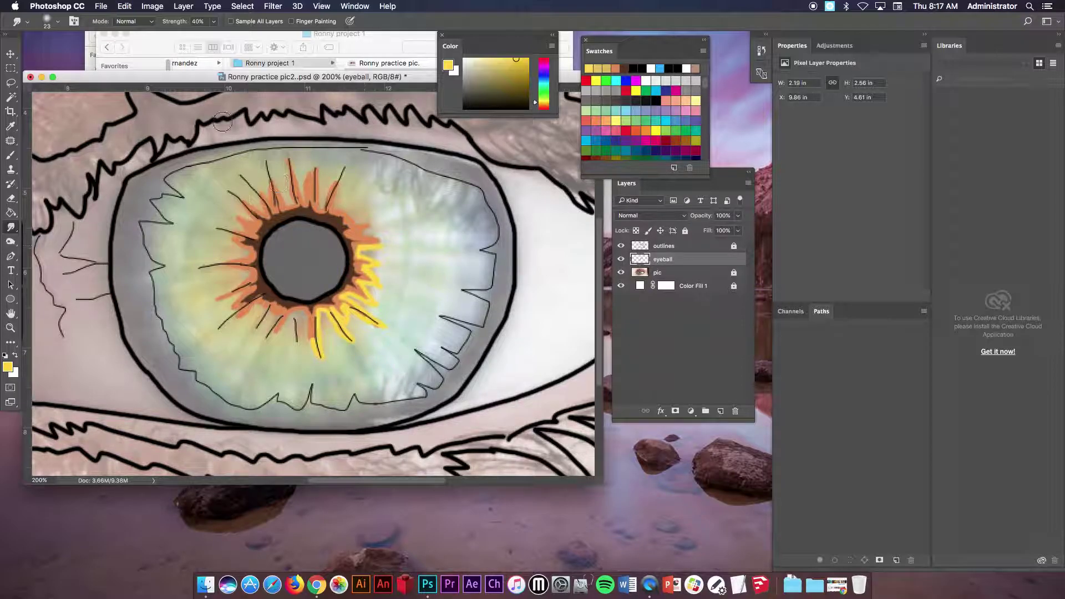
# Try the Smudge Tool at 89% strength and 5 px on the right-hand spikes, and undo the smudging
pyautogui.click(213, 21)
pyautogui.moveTo(214, 35); pyautogui.dragTo(237, 36)
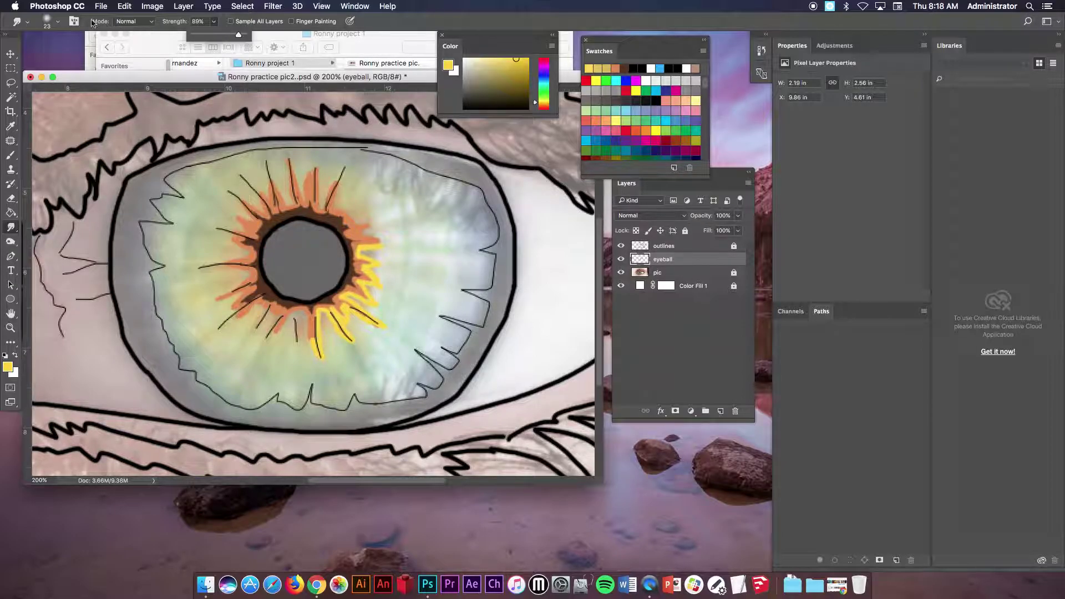
pyautogui.click(58, 21)
pyautogui.click(101, 42)
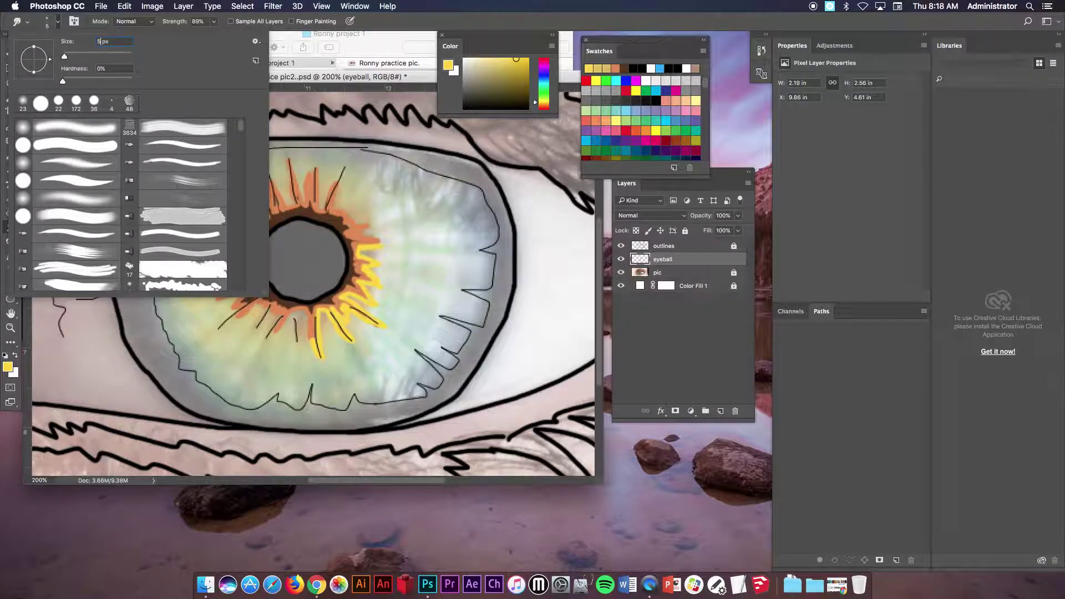
pyautogui.press('Return')
pyautogui.moveTo(357, 245); pyautogui.dragTo(392, 248)
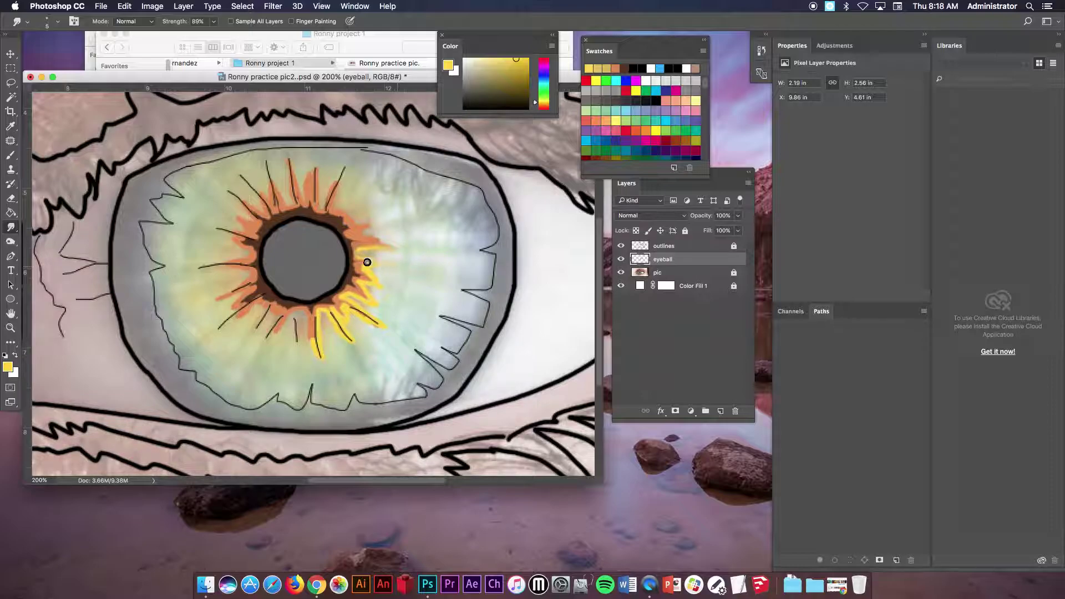
pyautogui.moveTo(389, 274)
pyautogui.mouseDown()
pyautogui.moveTo(362, 267)
pyautogui.moveTo(384, 290)
pyautogui.moveTo(360, 281)
pyautogui.moveTo(386, 306)
pyautogui.moveTo(352, 286)
pyautogui.moveTo(383, 317)
pyautogui.moveTo(345, 301)
pyautogui.moveTo(397, 335)
pyautogui.moveTo(342, 303)
pyautogui.moveTo(373, 334)
pyautogui.moveTo(341, 312)
pyautogui.moveTo(353, 342)
pyautogui.moveTo(331, 311)
pyautogui.moveTo(353, 354)
pyautogui.moveTo(323, 295)
pyautogui.moveTo(371, 281)
pyautogui.moveTo(349, 248)
pyautogui.moveTo(347, 290)
pyautogui.moveTo(326, 300)
pyautogui.moveTo(371, 293)
pyautogui.moveTo(364, 258)
pyautogui.moveTo(344, 249)
pyautogui.moveTo(387, 242)
pyautogui.moveTo(346, 237)
pyautogui.moveTo(336, 222)
pyautogui.moveTo(351, 199)
pyautogui.mouseUp()
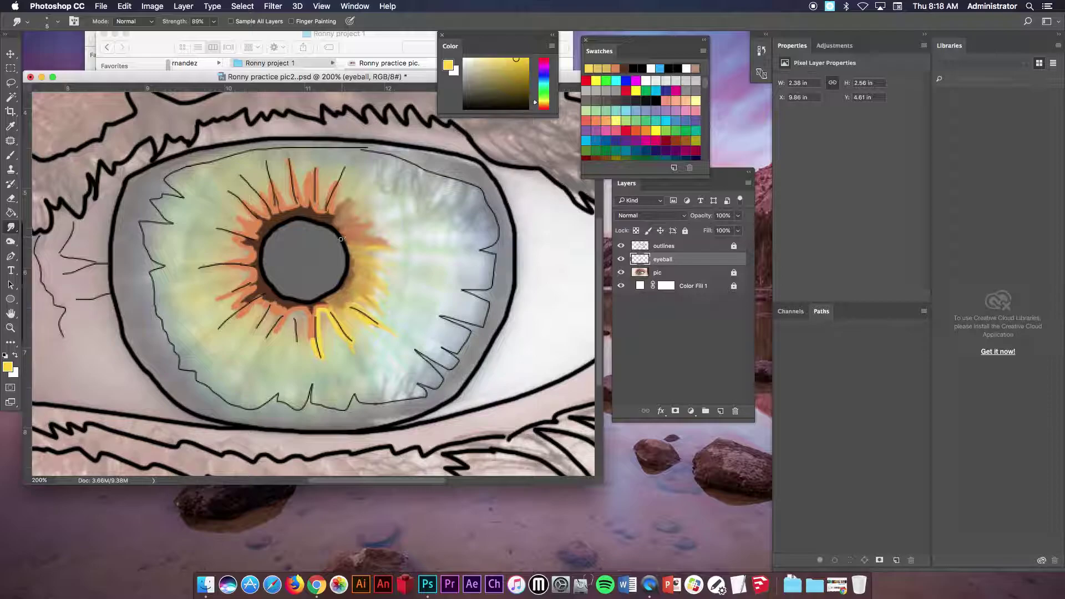
pyautogui.press('super+z')
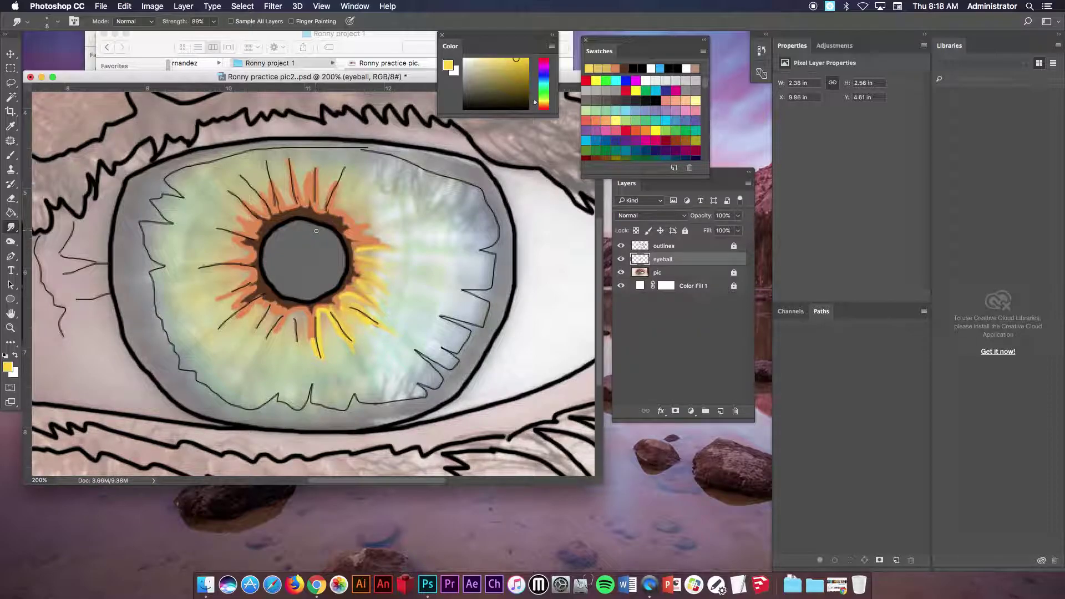
pyautogui.press('super+z')
pyautogui.press('super+z')
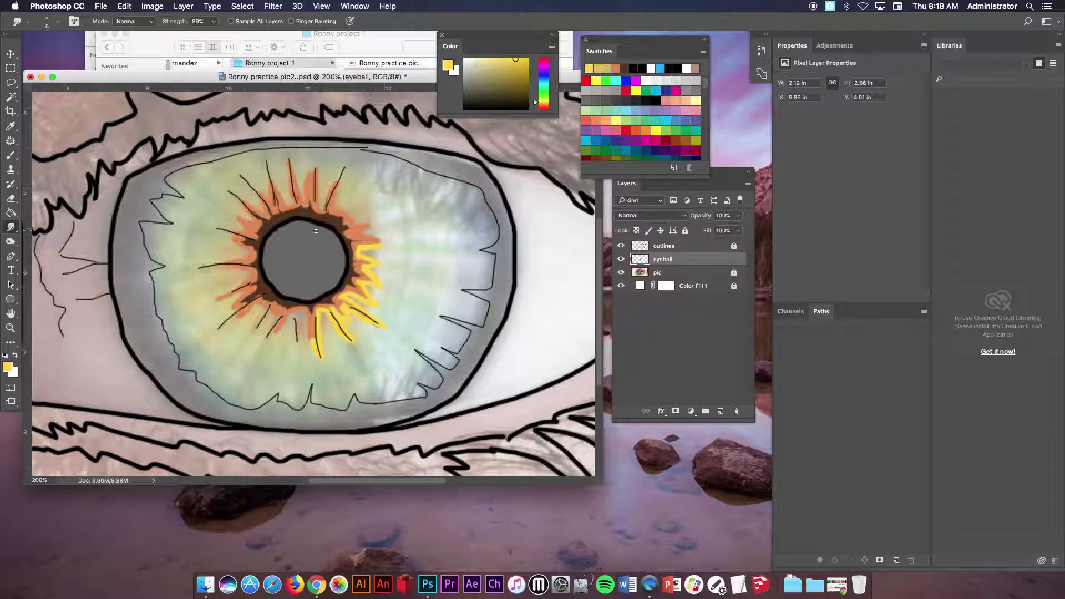
# Switch to the Mixer Brush Tool and set its color to bright green #4efd32
pyautogui.click(10, 155)
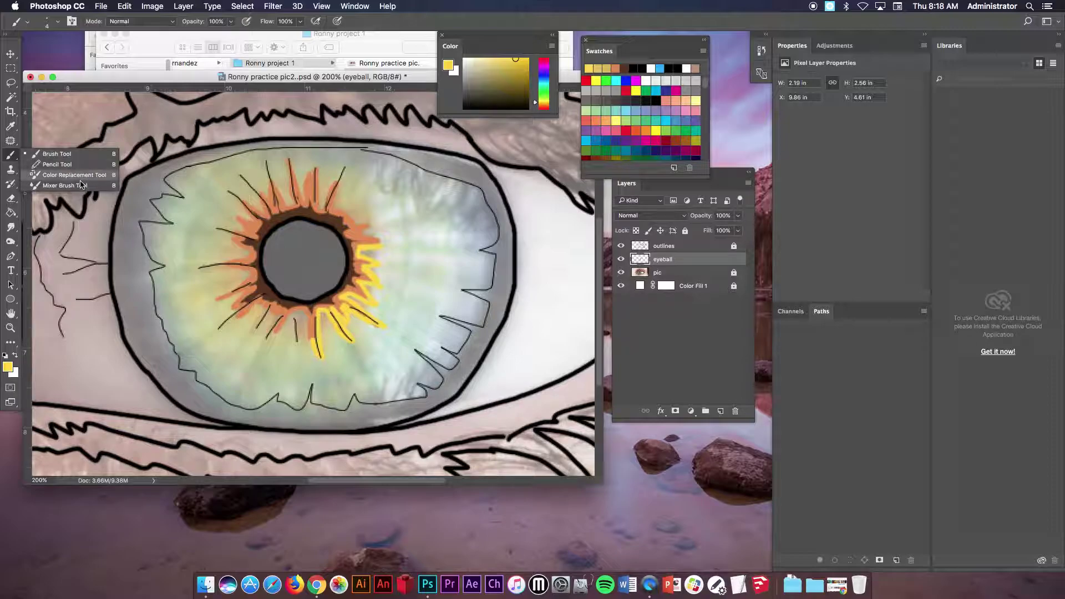
pyautogui.click(57, 24)
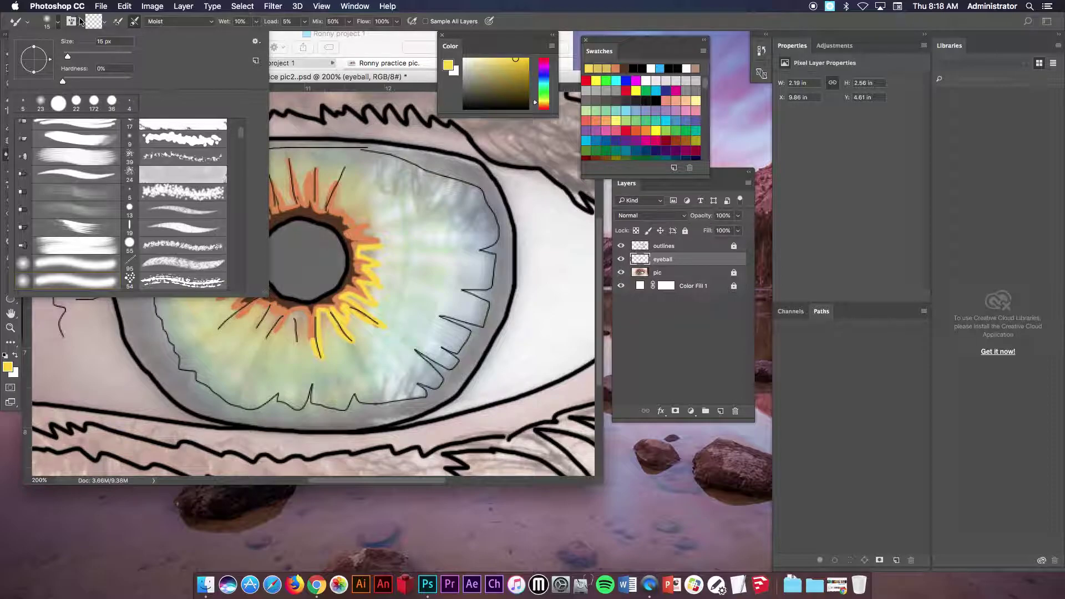
pyautogui.click(93, 21)
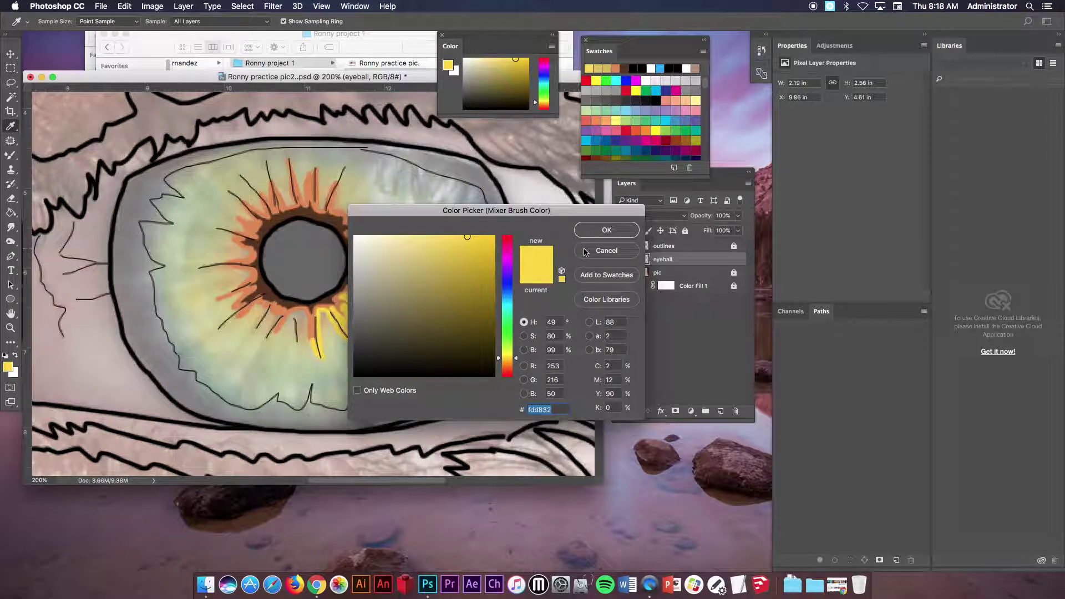
pyautogui.click(592, 252)
pyautogui.click(97, 23)
pyautogui.moveTo(504, 339); pyautogui.dragTo(500, 320)
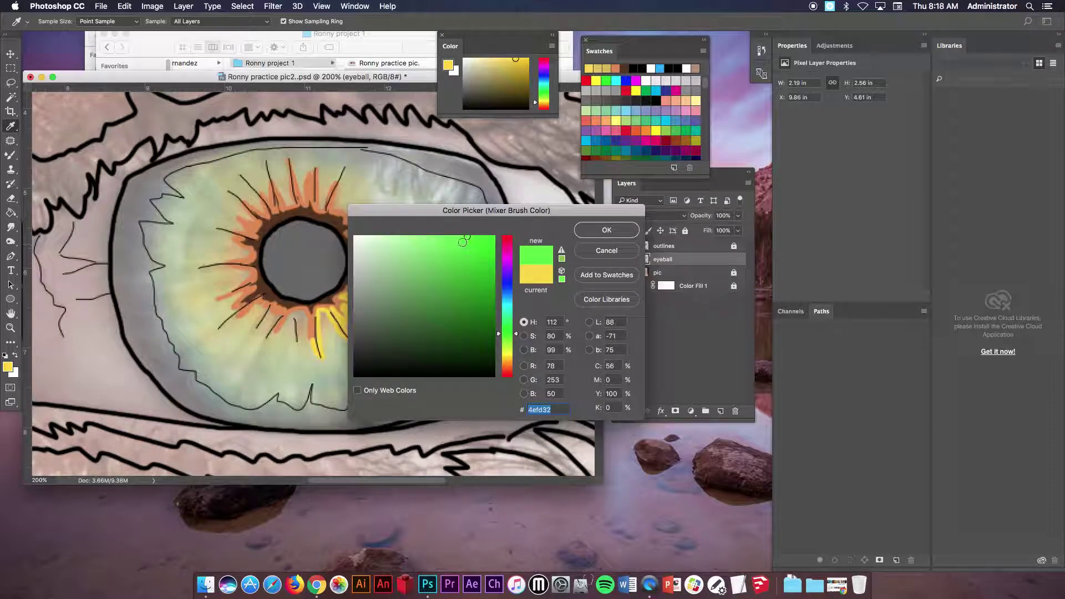
pyautogui.click(607, 231)
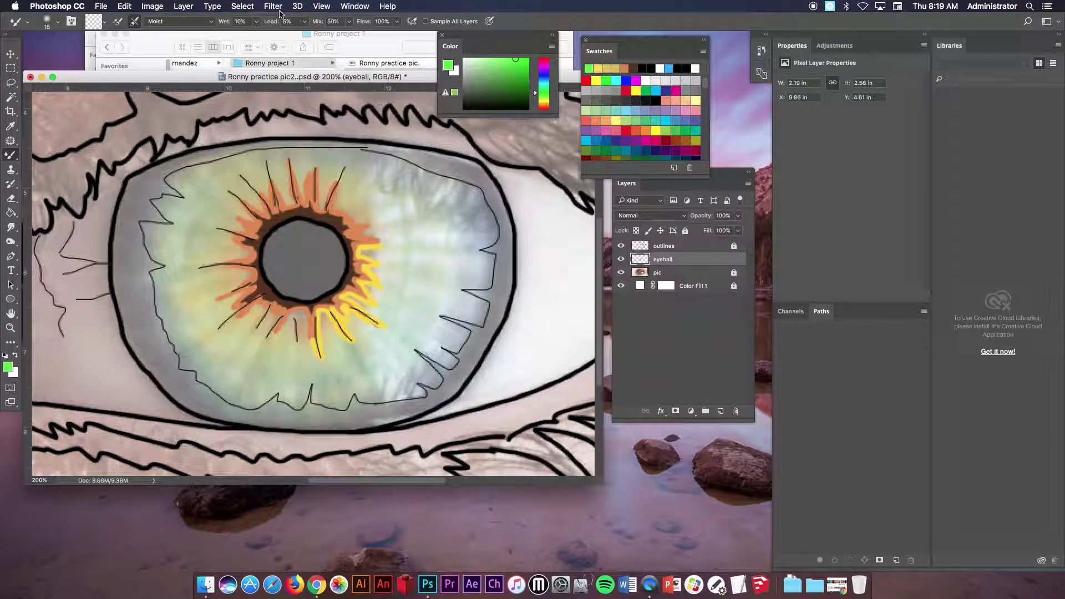
# Set the Mixer Brush to the Very Wet blending preset and pull one stroke outward from the ring's right side
pyautogui.click(205, 20)
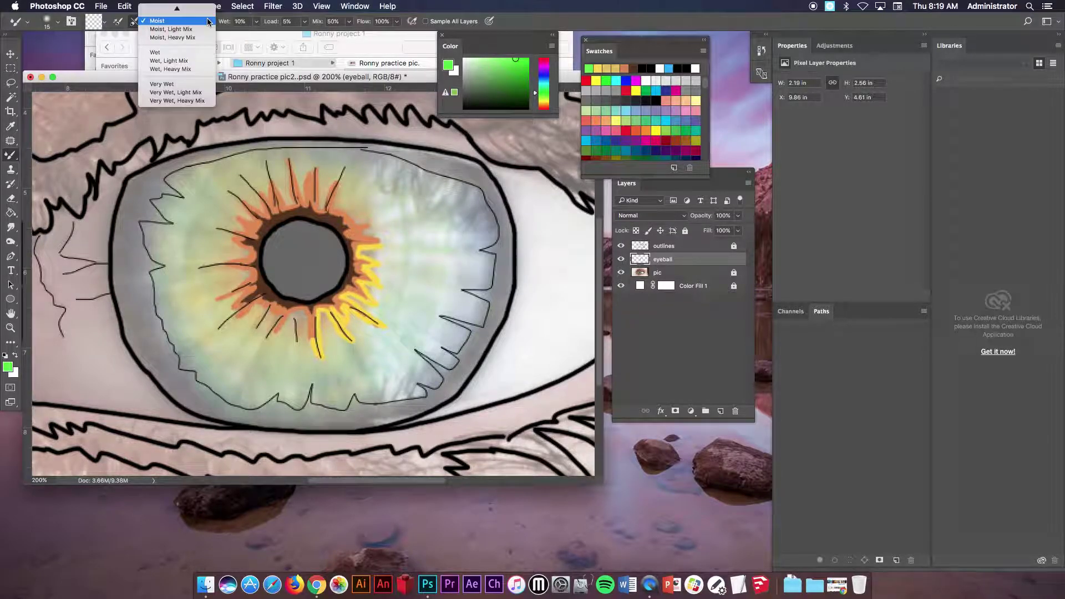
pyautogui.click(189, 85)
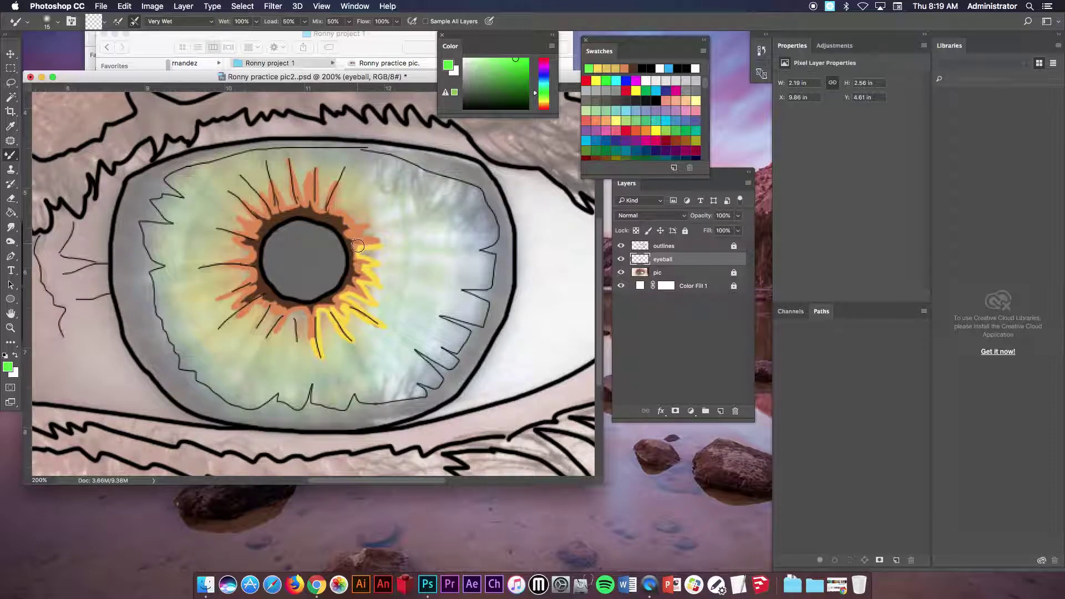
pyautogui.moveTo(357, 244); pyautogui.dragTo(401, 244)
# Load the Mixer Brush with green #58e940 and paint over the yellow spikes right of and below the pupil
pyautogui.click(103, 23)
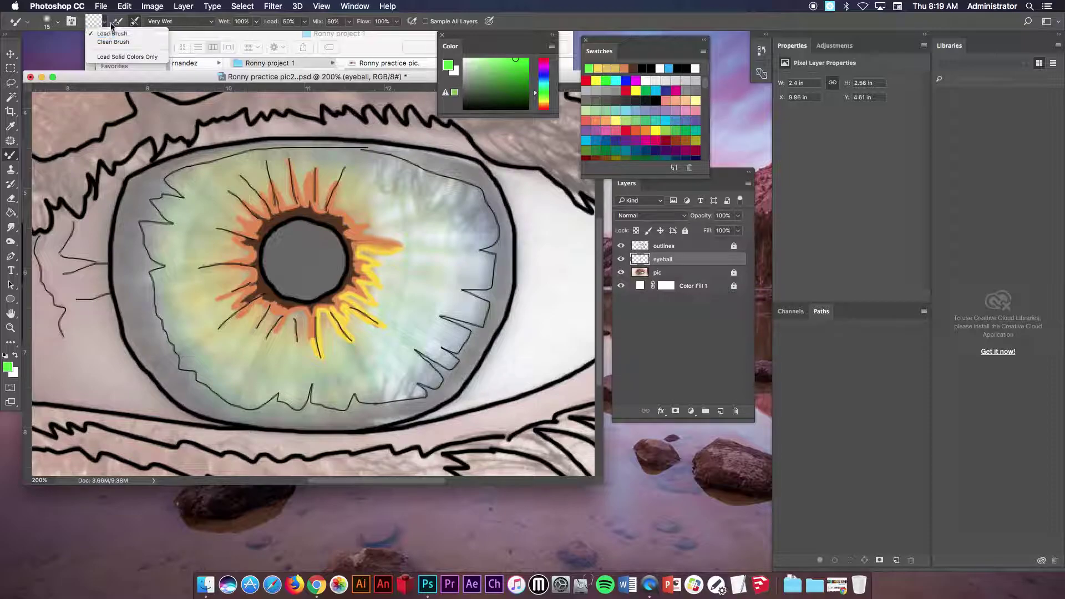
pyautogui.click(93, 21)
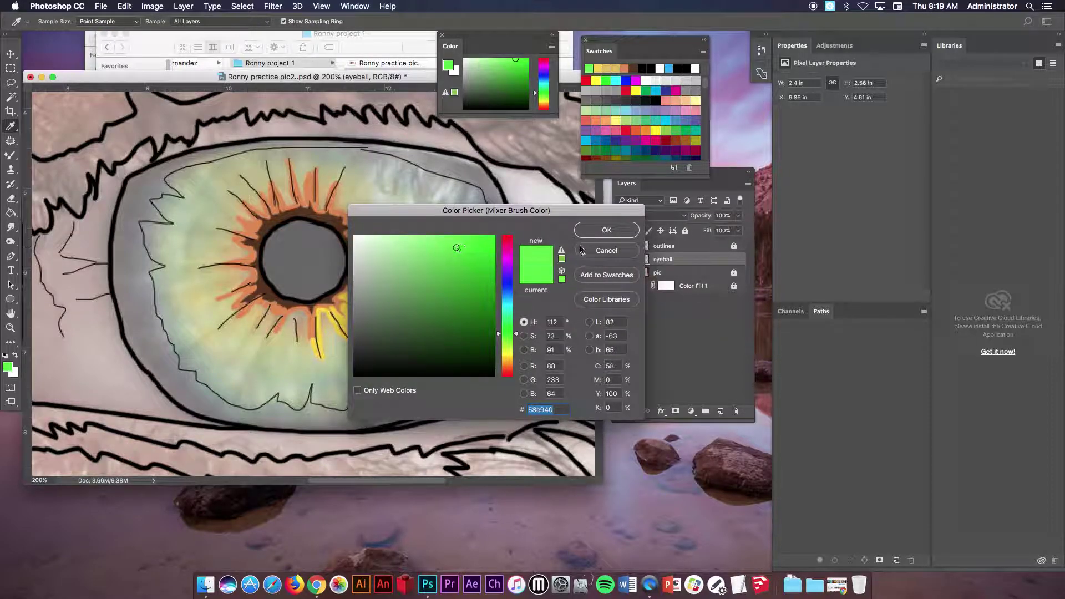
pyautogui.click(588, 232)
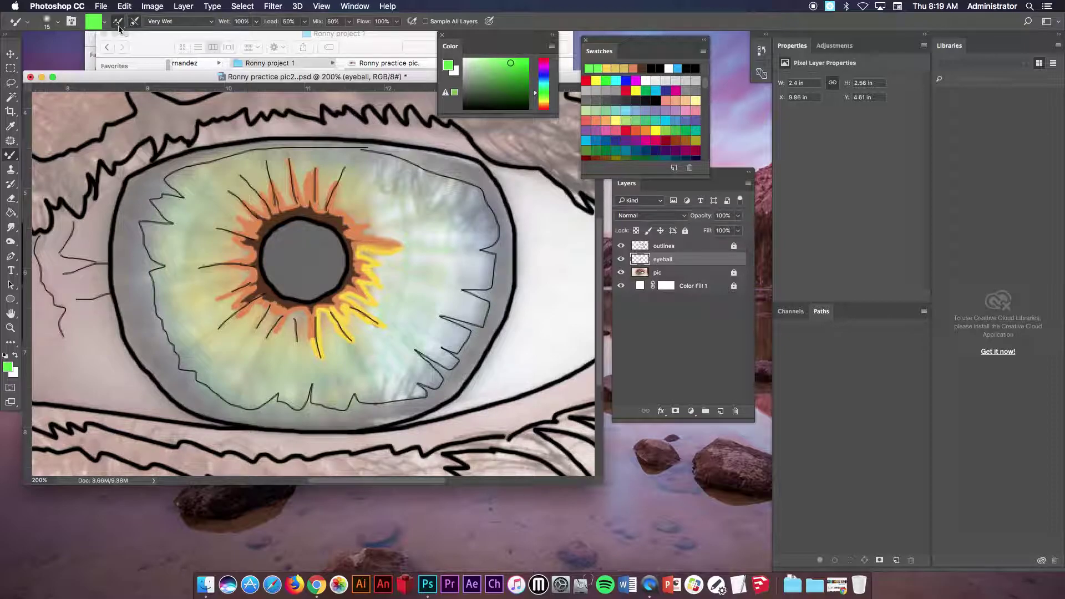
pyautogui.moveTo(373, 246)
pyautogui.mouseDown()
pyautogui.moveTo(393, 253)
pyautogui.moveTo(362, 250)
pyautogui.moveTo(387, 271)
pyautogui.moveTo(370, 266)
pyautogui.moveTo(388, 292)
pyautogui.moveTo(362, 297)
pyautogui.mouseUp()
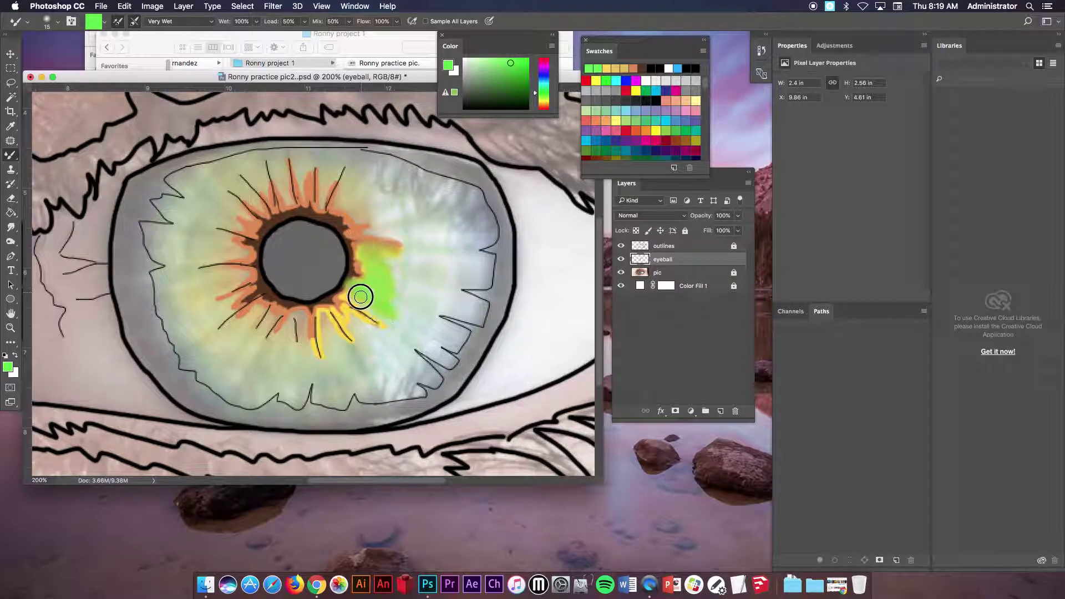
pyautogui.click(120, 25)
pyautogui.click(117, 25)
pyautogui.moveTo(375, 322)
pyautogui.mouseDown()
pyautogui.moveTo(354, 306)
pyautogui.moveTo(359, 322)
pyautogui.moveTo(345, 315)
pyautogui.moveTo(355, 349)
pyautogui.moveTo(317, 316)
pyautogui.moveTo(326, 357)
pyautogui.moveTo(308, 336)
pyautogui.mouseUp()
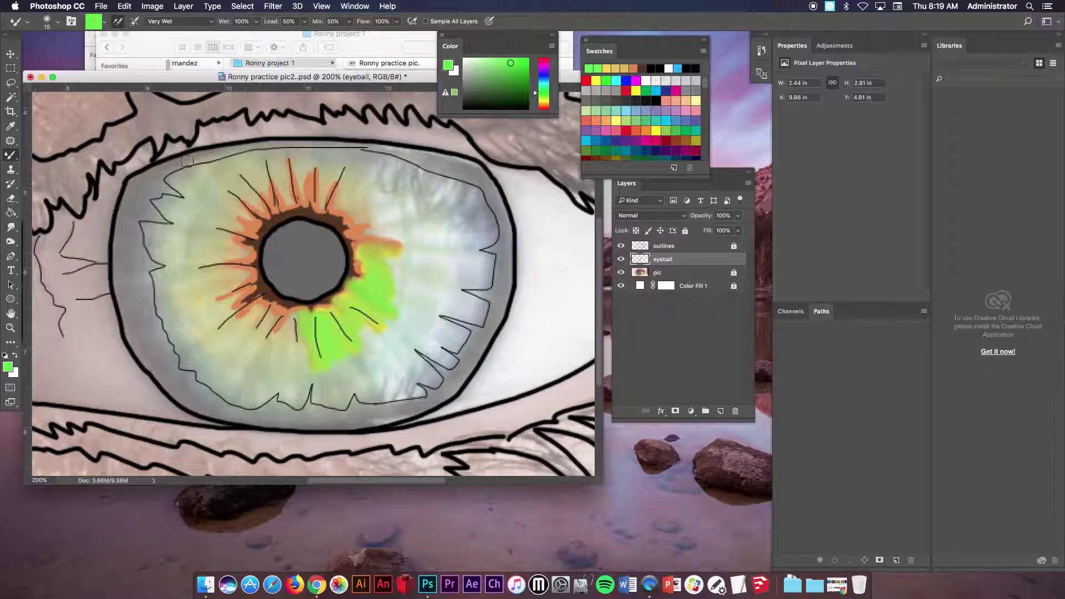
# Change the Mixer Brush color to blue-violet and blend strokes into the green and orange paint right of the pupil
pyautogui.click(93, 22)
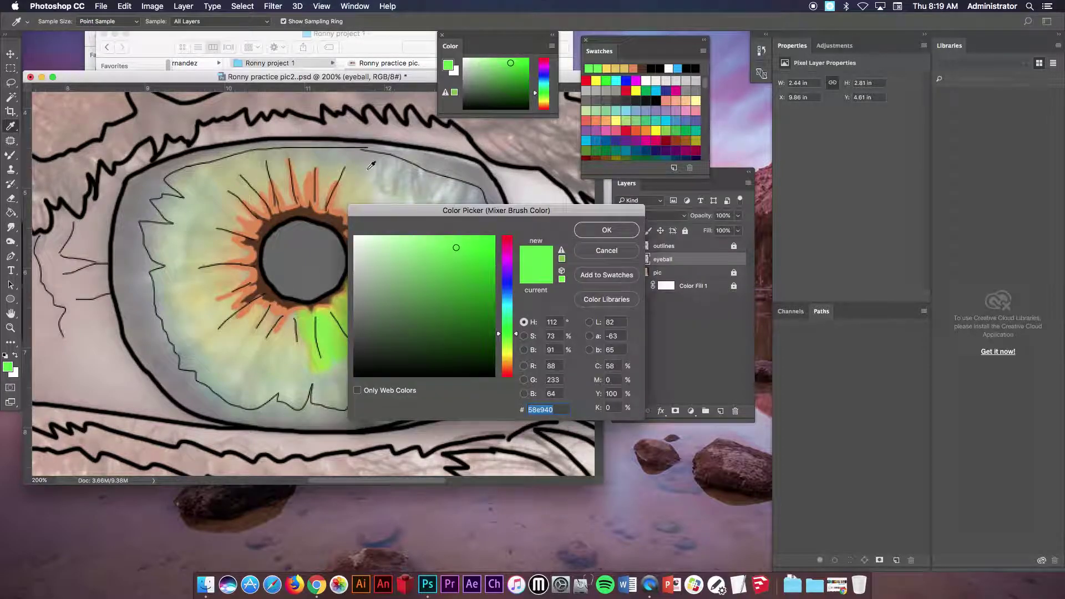
pyautogui.click(505, 278)
pyautogui.click(474, 241)
pyautogui.click(588, 233)
pyautogui.moveTo(367, 286)
pyautogui.mouseDown()
pyautogui.moveTo(358, 326)
pyautogui.moveTo(340, 311)
pyautogui.moveTo(359, 347)
pyautogui.moveTo(327, 308)
pyautogui.moveTo(338, 329)
pyautogui.moveTo(324, 322)
pyautogui.moveTo(313, 338)
pyautogui.moveTo(336, 352)
pyautogui.moveTo(356, 285)
pyautogui.moveTo(366, 285)
pyautogui.moveTo(357, 244)
pyautogui.moveTo(395, 239)
pyautogui.moveTo(343, 231)
pyautogui.moveTo(357, 229)
pyautogui.moveTo(340, 219)
pyautogui.moveTo(375, 182)
pyautogui.mouseUp()
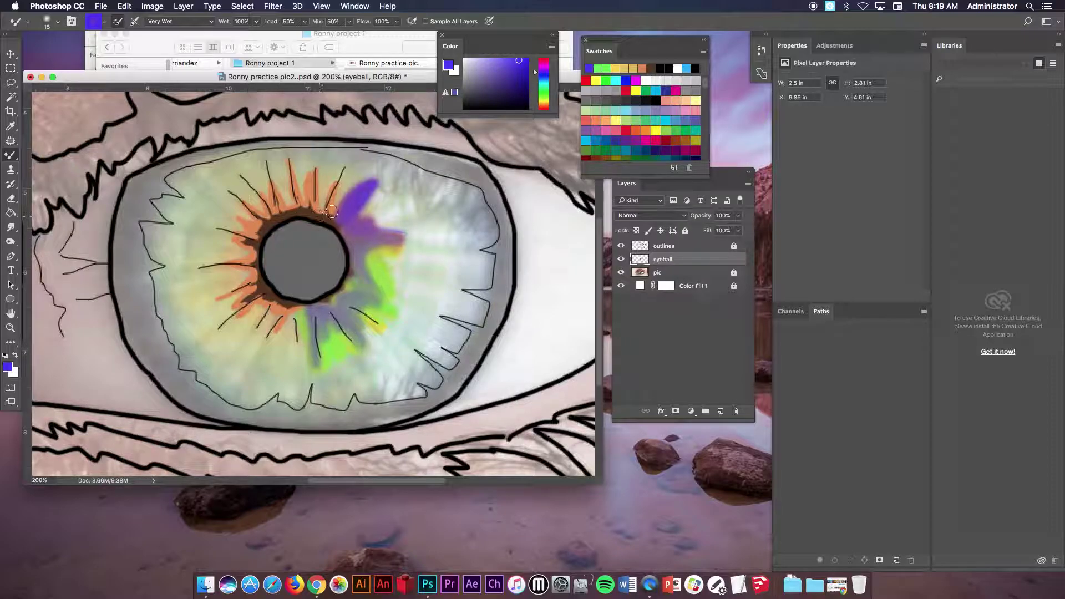
# Enlarge the Eraser Tool to 50 px and erase all the iris paint from the eyeball layer
pyautogui.click(11, 200)
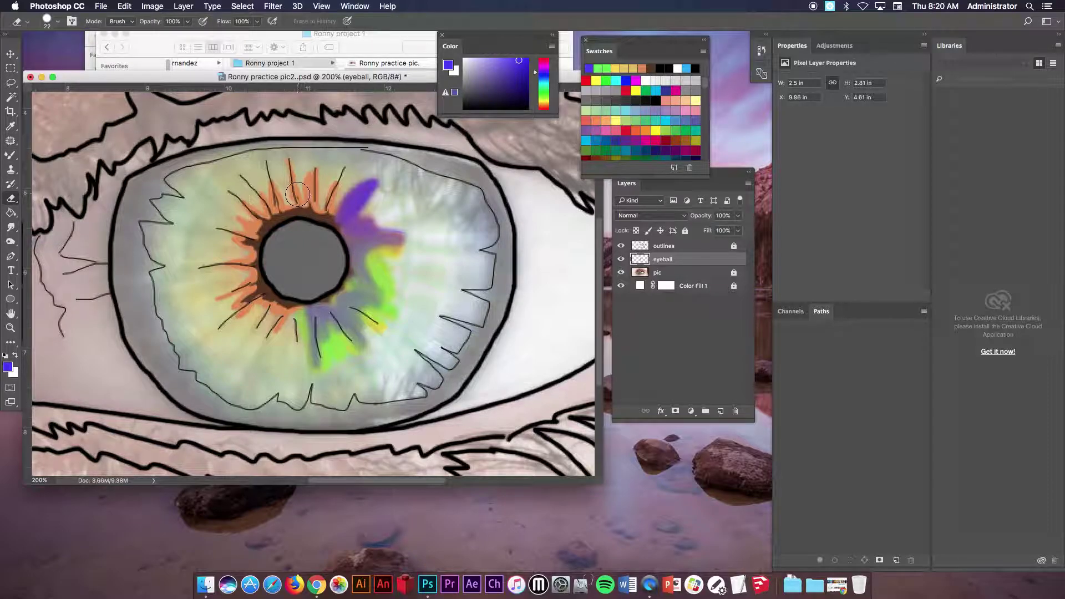
pyautogui.press(']')
pyautogui.press(']')
pyautogui.press(']')
pyautogui.press(']')
pyautogui.press(']')
pyautogui.moveTo(285, 190)
pyautogui.mouseDown()
pyautogui.moveTo(236, 202)
pyautogui.moveTo(313, 174)
pyautogui.moveTo(260, 216)
pyautogui.moveTo(316, 280)
pyautogui.moveTo(300, 338)
pyautogui.moveTo(310, 355)
pyautogui.moveTo(472, 329)
pyautogui.mouseUp()
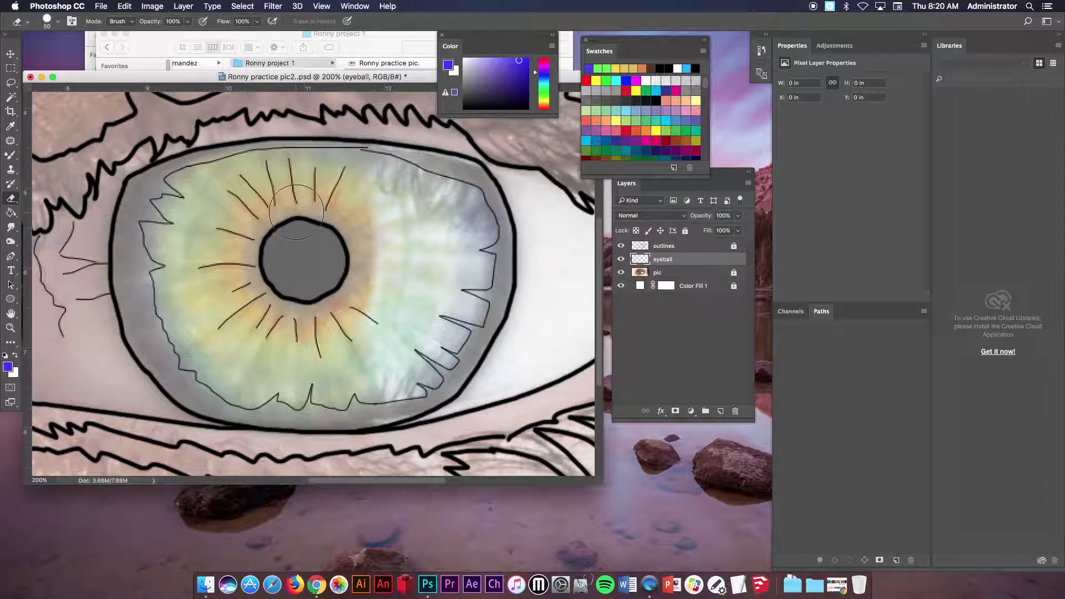
# Draw a freehand Lasso selection with jagged spikes all around the pupil on the eyeball layer
pyautogui.moveTo(10, 84); pyautogui.dragTo(56, 89)
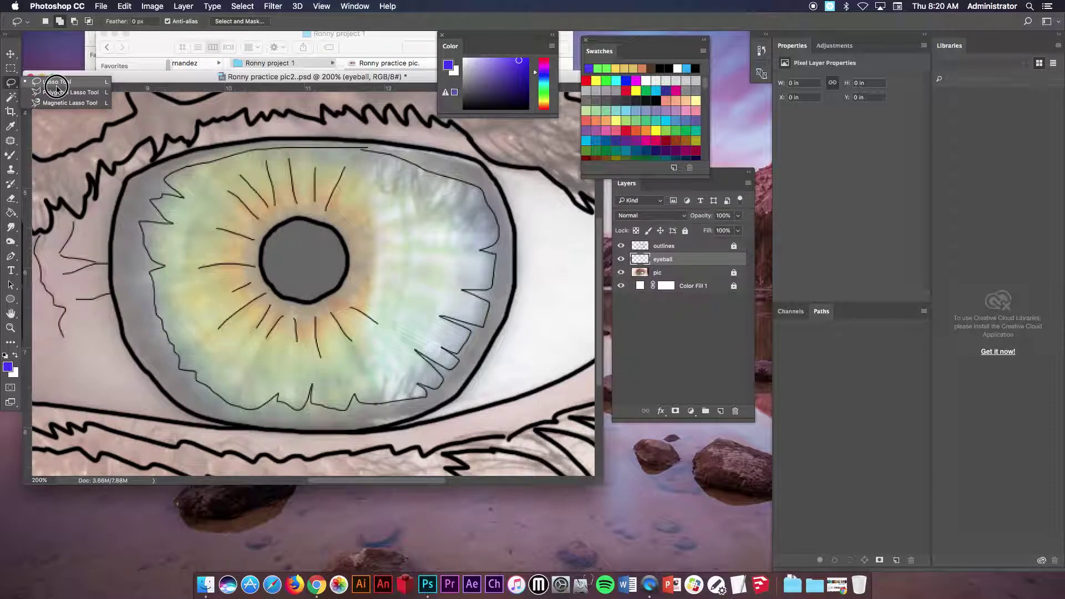
pyautogui.click(56, 84)
pyautogui.moveTo(310, 193)
pyautogui.mouseDown()
pyautogui.moveTo(319, 185)
pyautogui.moveTo(336, 218)
pyautogui.moveTo(392, 209)
pyautogui.moveTo(361, 231)
pyautogui.moveTo(402, 258)
pyautogui.moveTo(356, 288)
pyautogui.moveTo(357, 350)
pyautogui.moveTo(319, 311)
pyautogui.moveTo(296, 322)
pyautogui.moveTo(276, 317)
pyautogui.moveTo(270, 303)
pyautogui.moveTo(241, 308)
pyautogui.moveTo(228, 285)
pyautogui.moveTo(258, 197)
pyautogui.moveTo(290, 184)
pyautogui.moveTo(299, 204)
pyautogui.moveTo(339, 221)
pyautogui.mouseUp()
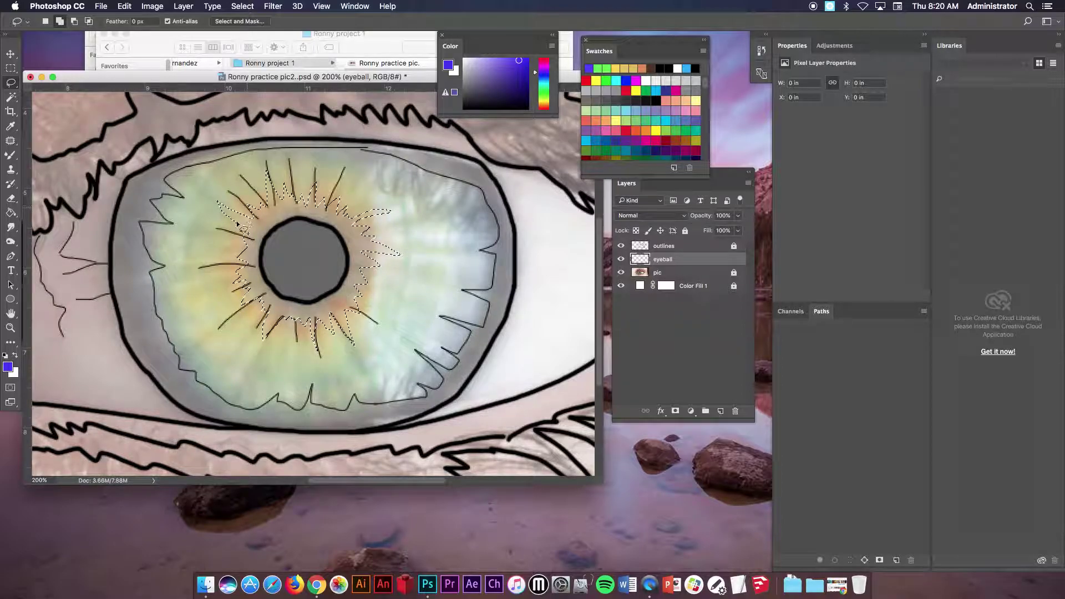
# Choose a dark navy blue and roughly brush over the pupil and spikes inside the selection
pyautogui.moveTo(11, 156); pyautogui.dragTo(36, 155)
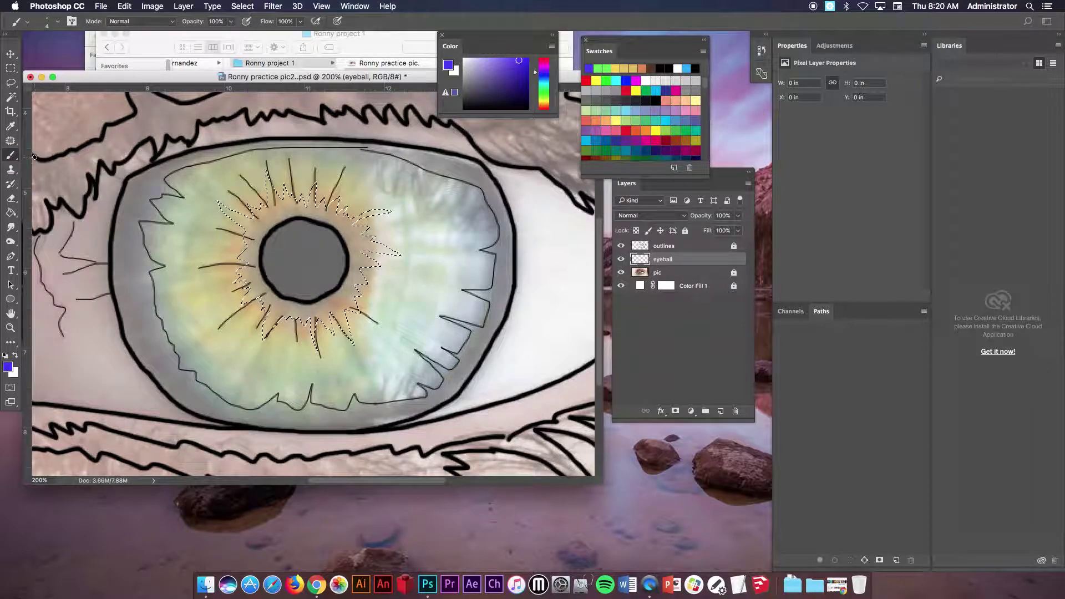
pyautogui.click(518, 97)
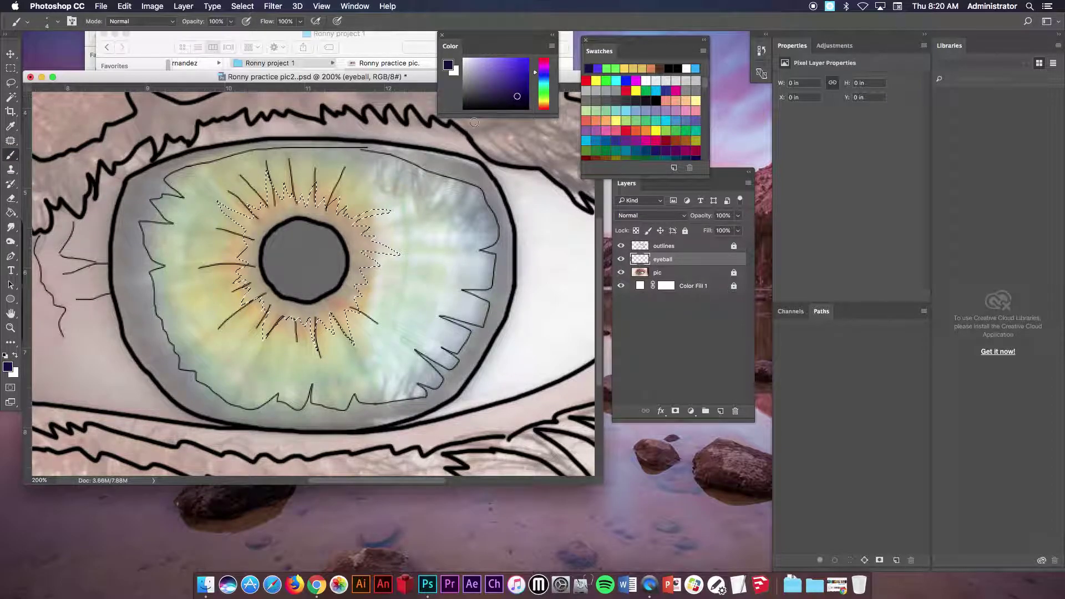
pyautogui.moveTo(323, 201); pyautogui.dragTo(265, 304)
pyautogui.moveTo(229, 353)
pyautogui.mouseDown()
pyautogui.moveTo(364, 188)
pyautogui.moveTo(341, 246)
pyautogui.moveTo(249, 378)
pyautogui.moveTo(351, 270)
pyautogui.mouseUp()
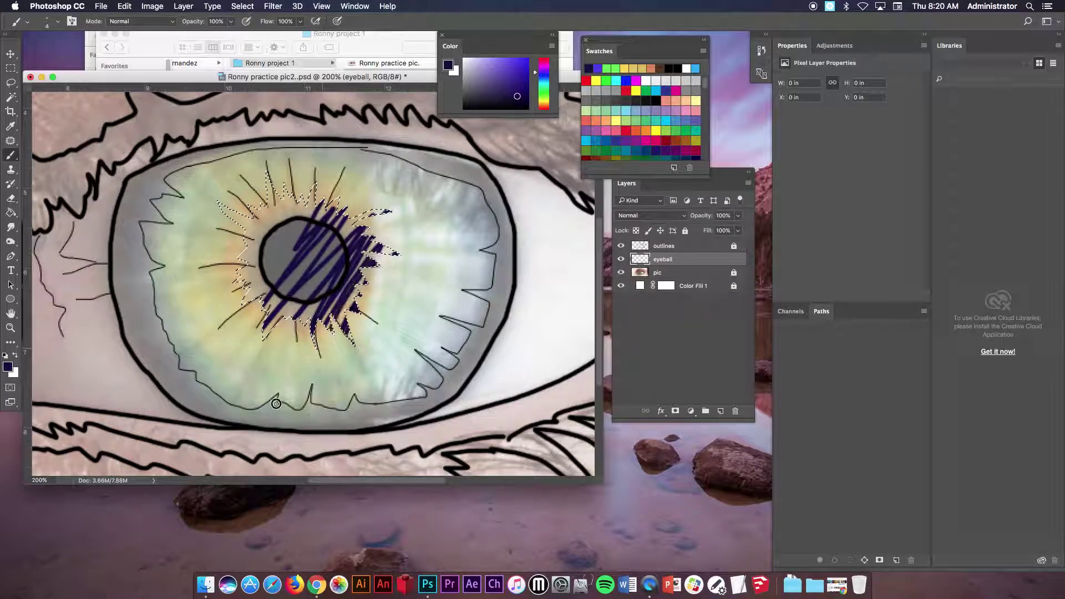
pyautogui.moveTo(240, 271)
pyautogui.mouseDown()
pyautogui.moveTo(193, 243)
pyautogui.moveTo(145, 239)
pyautogui.moveTo(194, 196)
pyautogui.mouseUp()
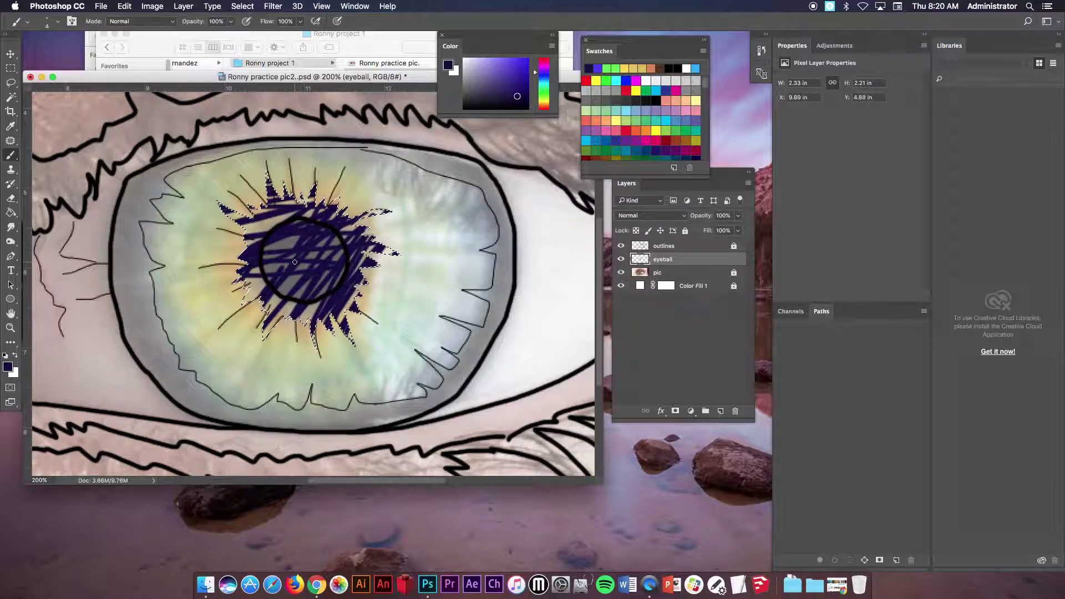
# Enlarge the brush to 54 px, fill the rest of the spiky selection with solid navy, and deselect
pyautogui.rightClick(300, 262)
pyautogui.click(374, 286)
pyautogui.click(392, 239)
pyautogui.moveTo(385, 232)
pyautogui.mouseDown()
pyautogui.moveTo(377, 282)
pyautogui.moveTo(355, 193)
pyautogui.moveTo(225, 202)
pyautogui.mouseUp()
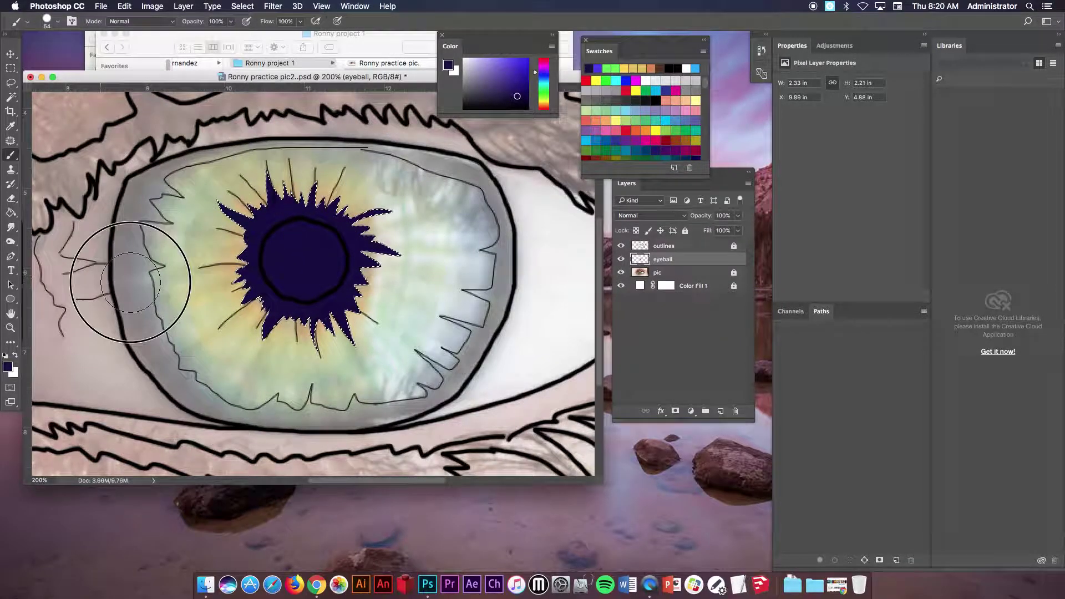
pyautogui.moveTo(287, 363)
pyautogui.mouseDown()
pyautogui.moveTo(353, 322)
pyautogui.moveTo(425, 205)
pyautogui.moveTo(237, 178)
pyautogui.mouseUp()
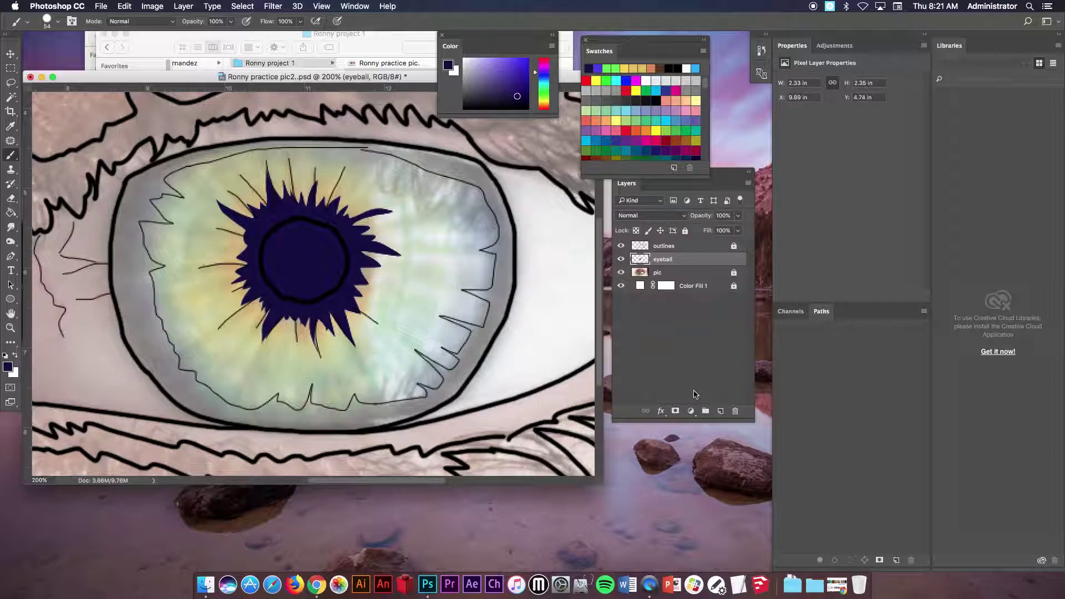
# Add a new layer beneath the eyeball layer and name it "eyeball 2"
pyautogui.click(719, 412)
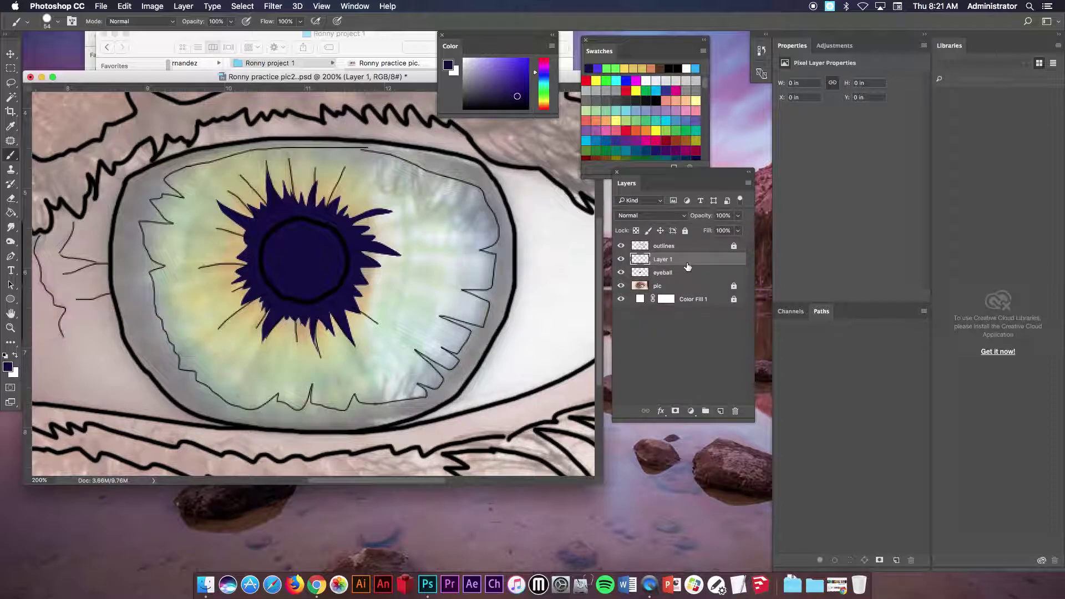
pyautogui.moveTo(682, 264)
pyautogui.mouseDown()
pyautogui.moveTo(687, 275)
pyautogui.moveTo(672, 274)
pyautogui.mouseUp()
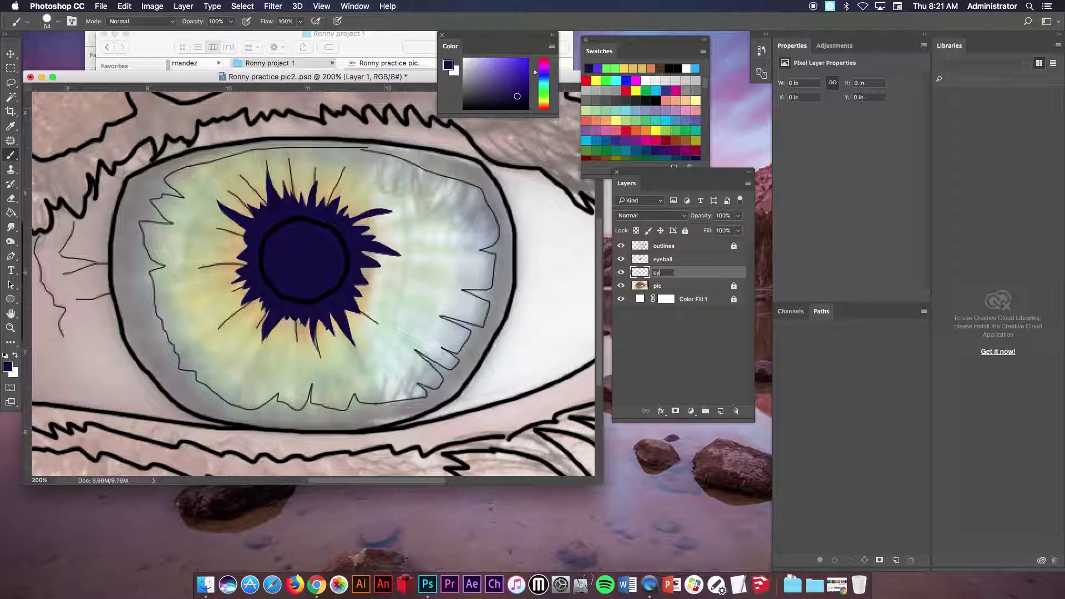
pyautogui.write('2')
pyautogui.press('Return')
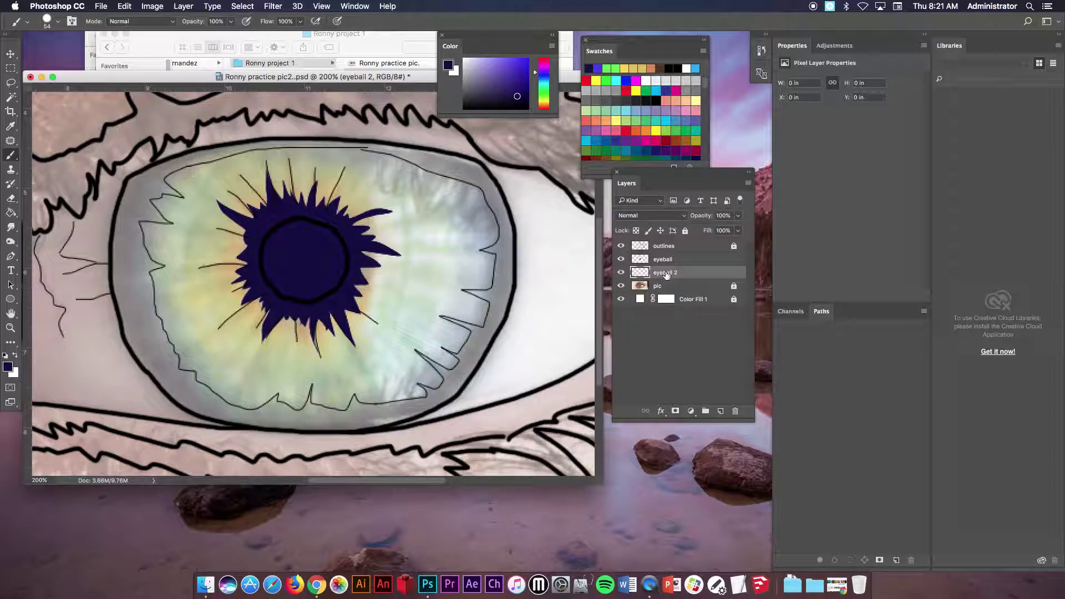
# Lasso longer spikes around the navy shape on the eyeball 2 layer, paint them light orange, and deselect
pyautogui.moveTo(11, 84); pyautogui.dragTo(52, 84)
pyautogui.moveTo(237, 233)
pyautogui.mouseDown()
pyautogui.moveTo(205, 190)
pyautogui.moveTo(245, 211)
pyautogui.moveTo(236, 193)
pyautogui.moveTo(251, 198)
pyautogui.moveTo(256, 162)
pyautogui.moveTo(267, 185)
pyautogui.moveTo(269, 172)
pyautogui.moveTo(280, 171)
pyautogui.moveTo(301, 191)
pyautogui.moveTo(318, 157)
pyautogui.moveTo(321, 196)
pyautogui.moveTo(409, 211)
pyautogui.moveTo(356, 224)
pyautogui.moveTo(392, 230)
pyautogui.moveTo(374, 237)
pyautogui.moveTo(410, 264)
pyautogui.moveTo(374, 256)
pyautogui.moveTo(396, 276)
pyautogui.moveTo(364, 273)
pyautogui.moveTo(364, 300)
pyautogui.moveTo(389, 339)
pyautogui.moveTo(359, 322)
pyautogui.moveTo(360, 356)
pyautogui.moveTo(333, 327)
pyautogui.moveTo(320, 354)
pyautogui.moveTo(292, 322)
pyautogui.moveTo(263, 348)
pyautogui.moveTo(262, 314)
pyautogui.moveTo(240, 296)
pyautogui.moveTo(203, 319)
pyautogui.moveTo(227, 258)
pyautogui.moveTo(178, 262)
pyautogui.moveTo(238, 254)
pyautogui.moveTo(222, 214)
pyautogui.mouseUp()
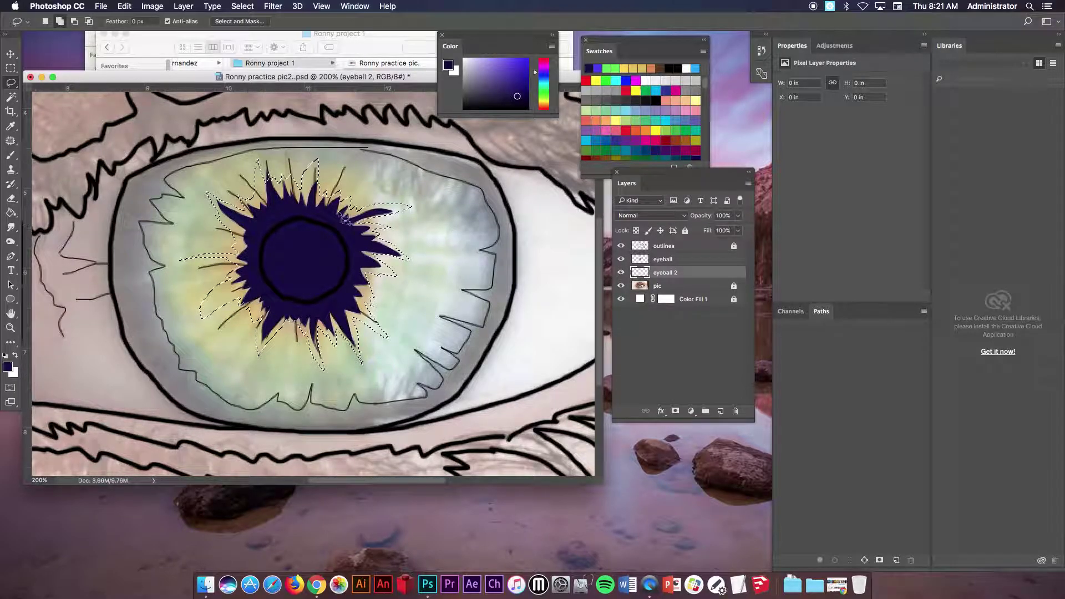
pyautogui.moveTo(11, 155); pyautogui.dragTo(55, 154)
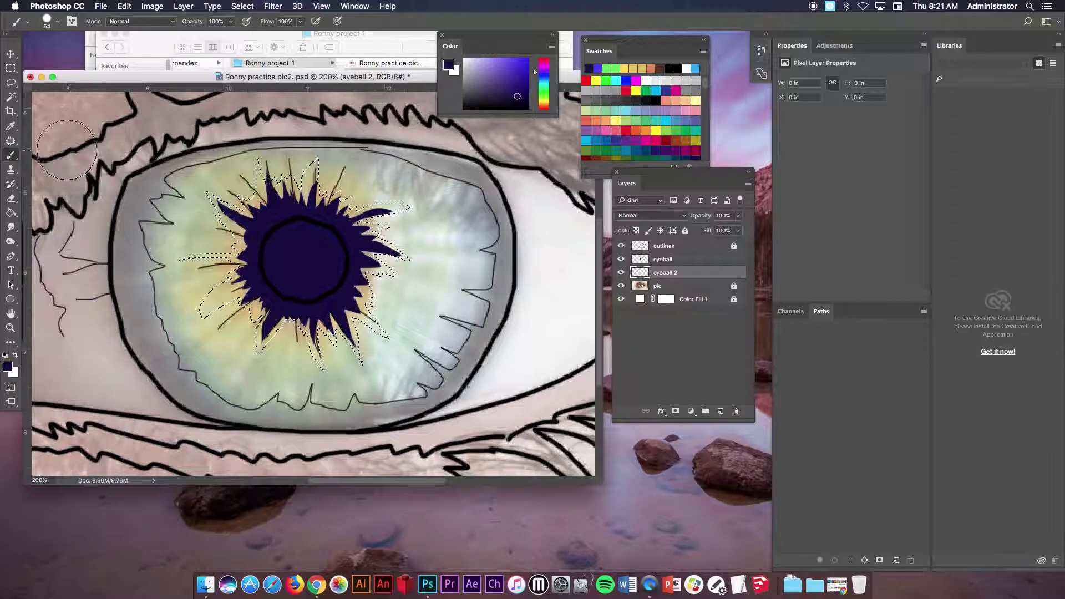
pyautogui.click(611, 119)
pyautogui.moveTo(355, 213)
pyautogui.mouseDown()
pyautogui.moveTo(305, 189)
pyautogui.moveTo(218, 187)
pyautogui.moveTo(192, 280)
pyautogui.moveTo(159, 320)
pyautogui.moveTo(291, 311)
pyautogui.moveTo(352, 284)
pyautogui.moveTo(367, 313)
pyautogui.moveTo(408, 276)
pyautogui.moveTo(320, 269)
pyautogui.moveTo(250, 233)
pyautogui.moveTo(232, 201)
pyautogui.moveTo(172, 205)
pyautogui.moveTo(208, 222)
pyautogui.mouseUp()
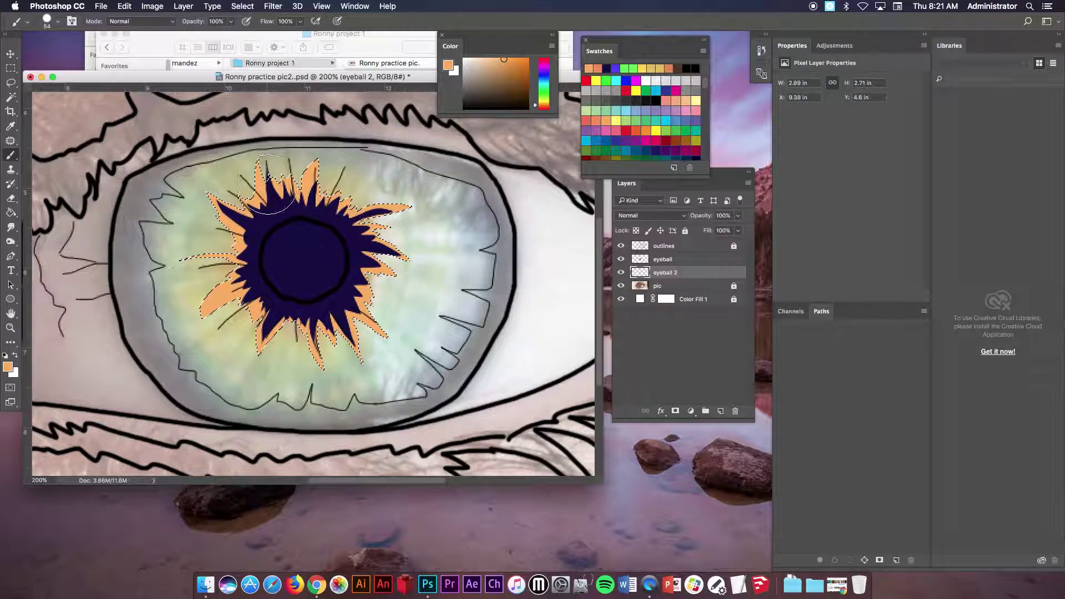
pyautogui.click(242, 6)
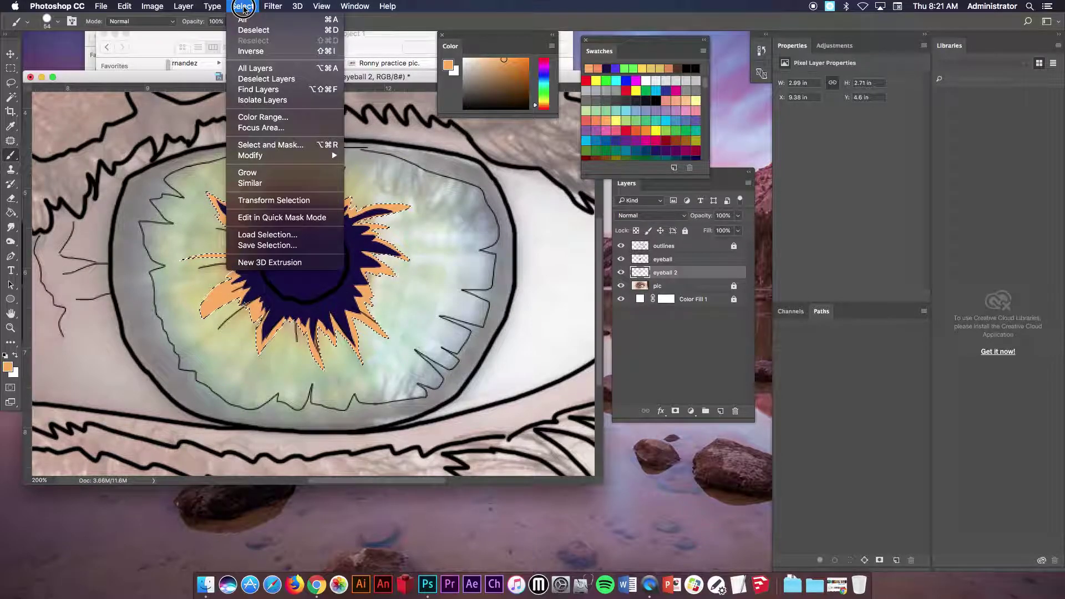
pyautogui.click(247, 31)
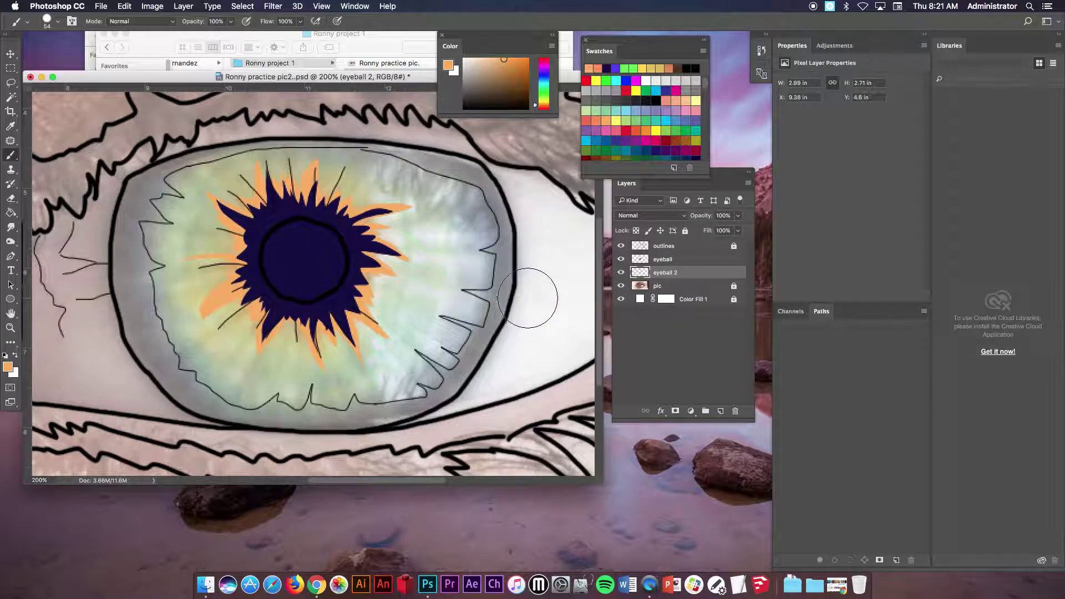
# Compare the navy and orange spike layers by hiding and showing the eyeball layer
pyautogui.click(681, 261)
pyautogui.click(670, 273)
pyautogui.click(665, 260)
pyautogui.click(621, 259)
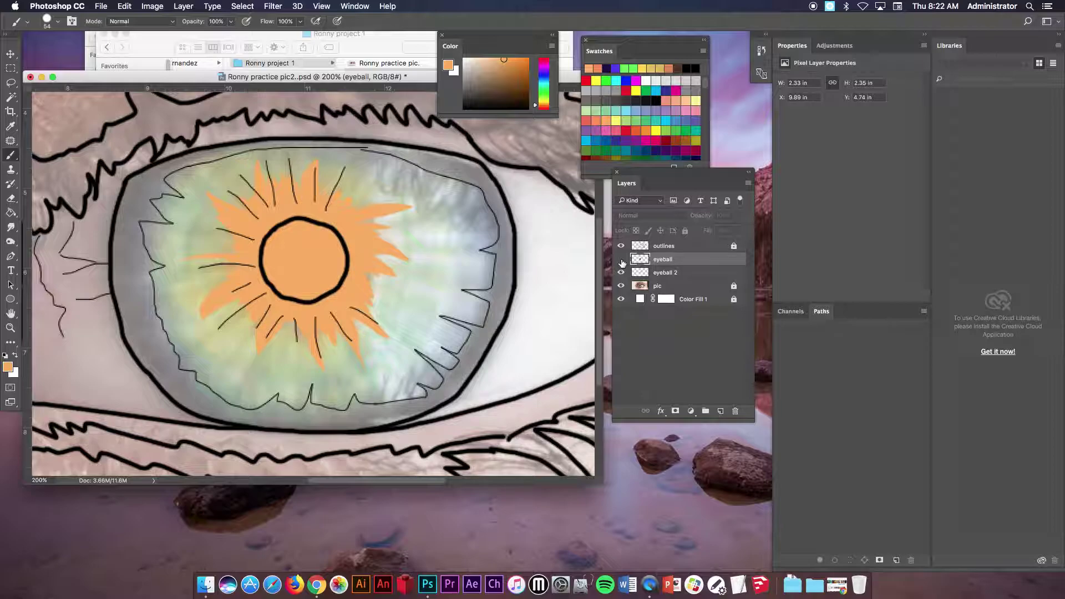
pyautogui.click(621, 259)
pyautogui.click(621, 260)
pyautogui.click(621, 259)
pyautogui.click(621, 259)
pyautogui.click(621, 260)
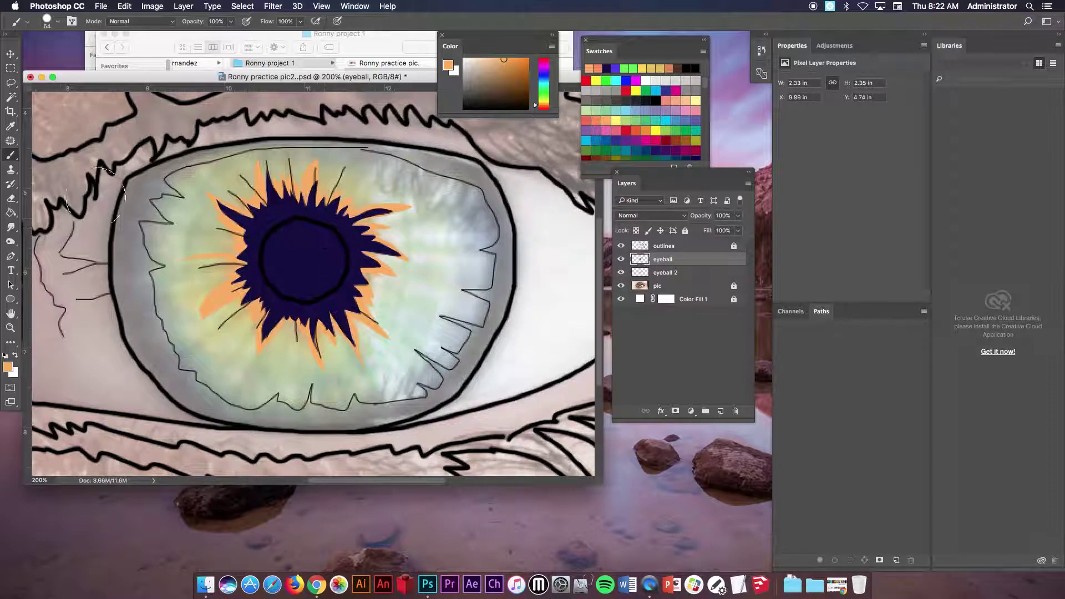
# Try smudging the navy spikes left of the pupil outward on the eyeball layer and the orange spikes on eyeball 2
pyautogui.click(11, 230)
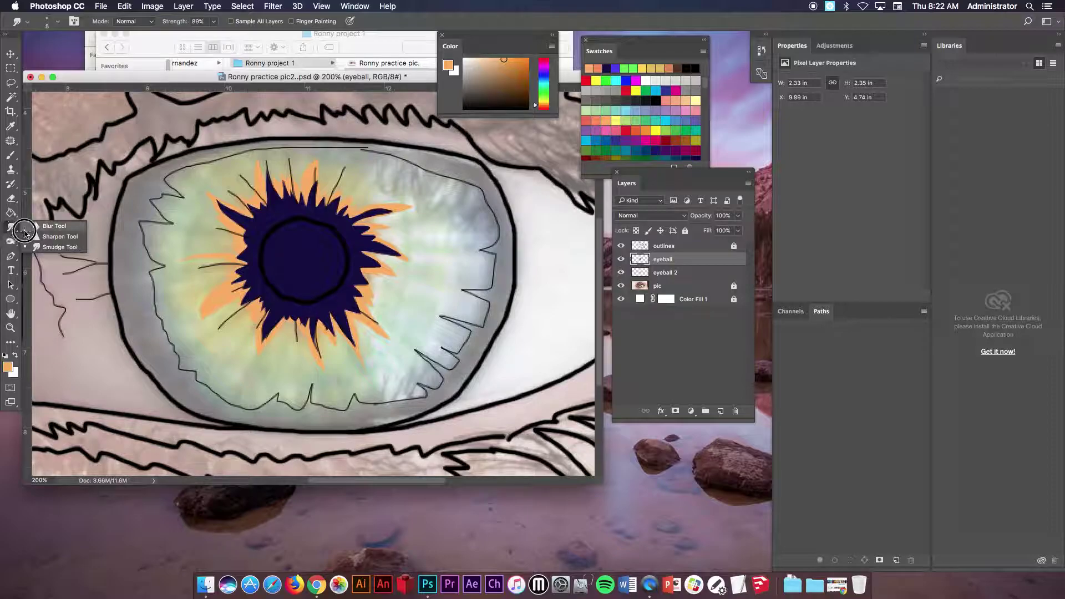
pyautogui.moveTo(237, 222)
pyautogui.mouseDown()
pyautogui.moveTo(209, 214)
pyautogui.moveTo(224, 229)
pyautogui.moveTo(219, 260)
pyautogui.moveTo(238, 265)
pyautogui.moveTo(222, 270)
pyautogui.moveTo(230, 291)
pyautogui.mouseUp()
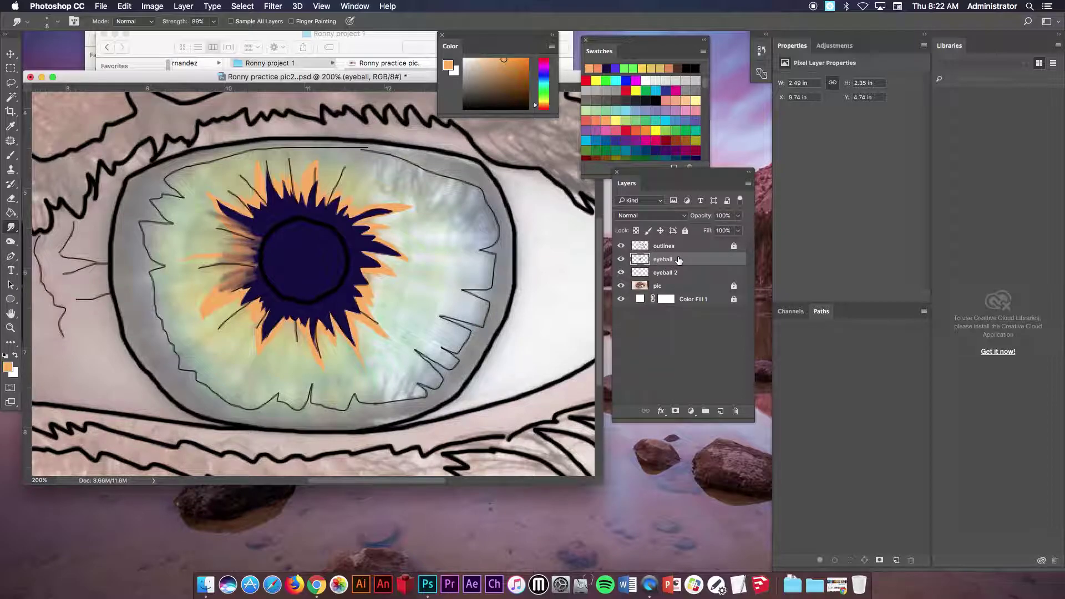
pyautogui.click(679, 274)
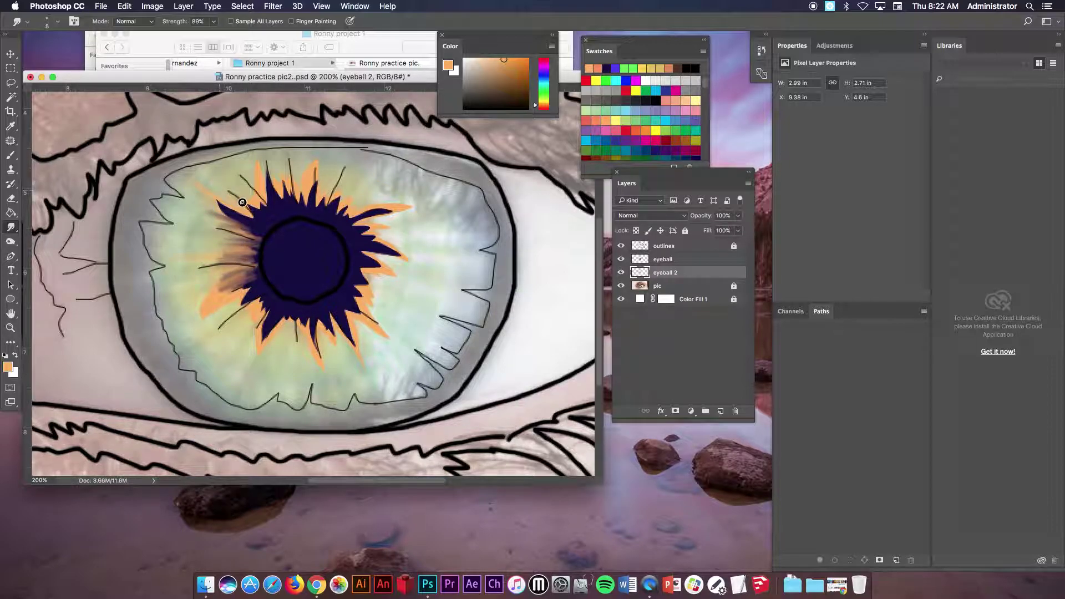
# Undo the smudge strokes on both spike layers and clear the restored selection
pyautogui.press('super+alt+z')
pyautogui.press('super+alt+z')
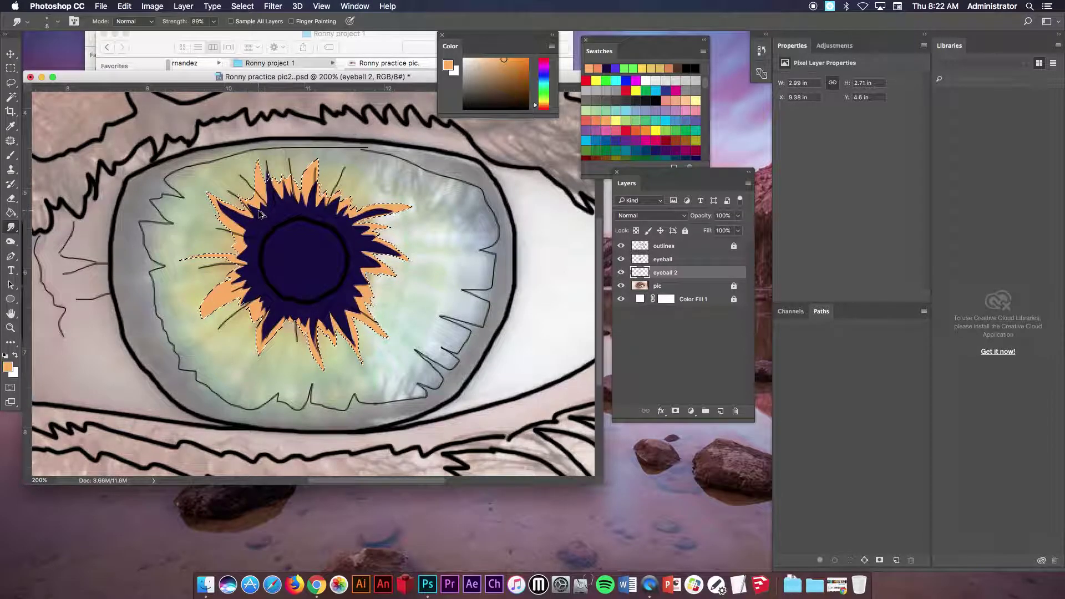
pyautogui.press('super+d')
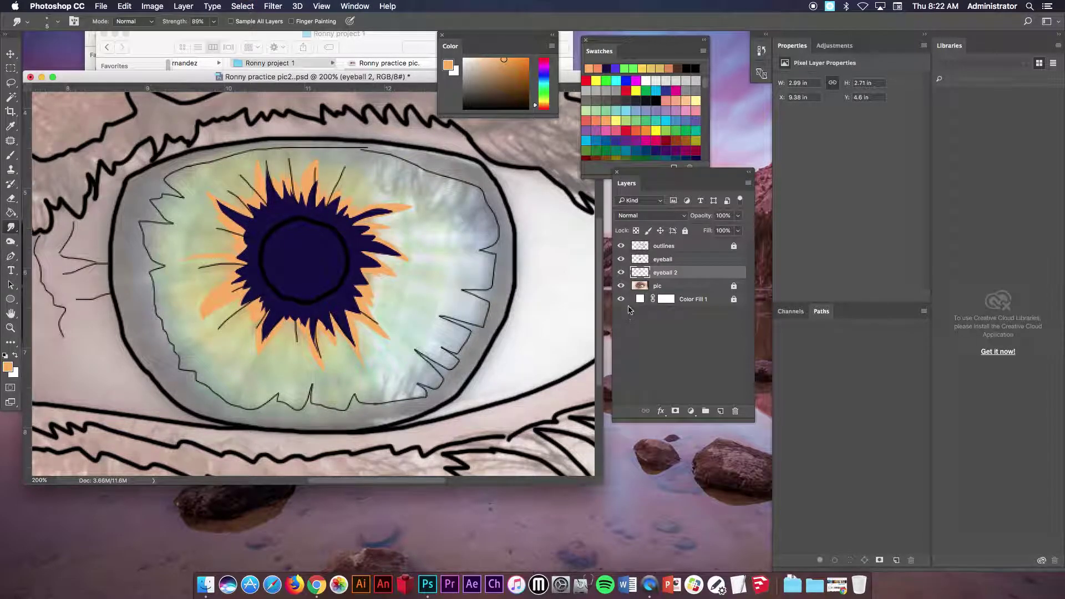
# Merge the eyeball and eyeball 2 layers into one layer
pyautogui.keyDown('shift'); pyautogui.click(684, 261); pyautogui.keyUp('shift')
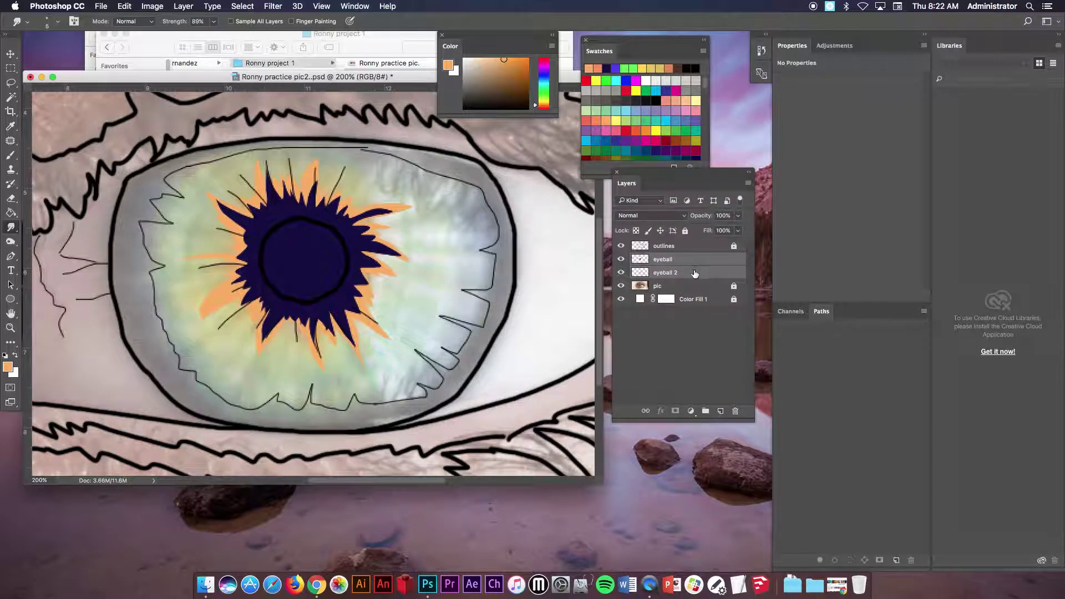
pyautogui.rightClick(690, 259)
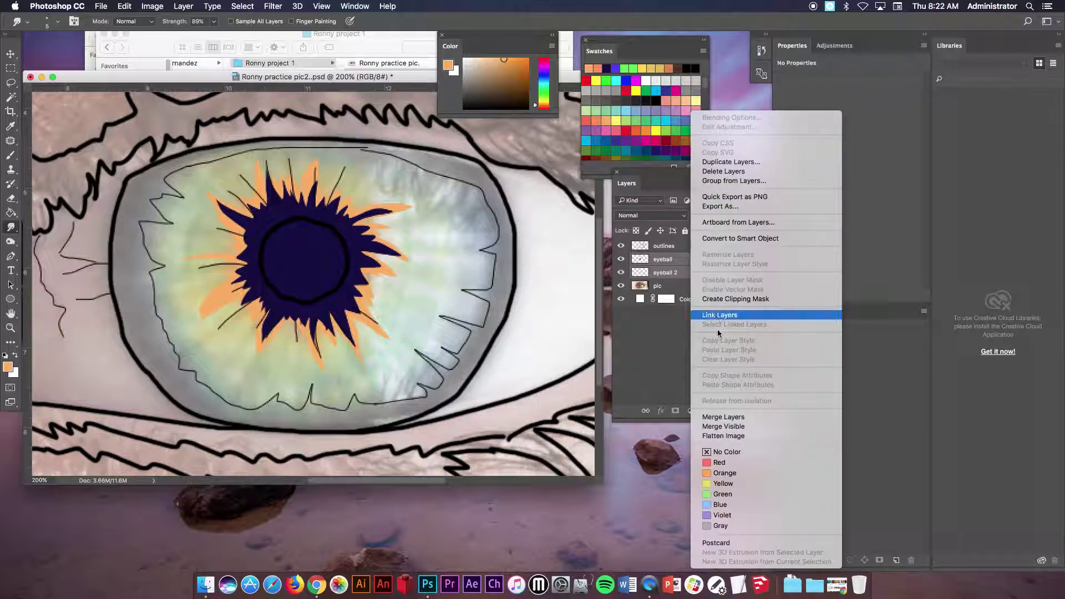
pyautogui.click(729, 418)
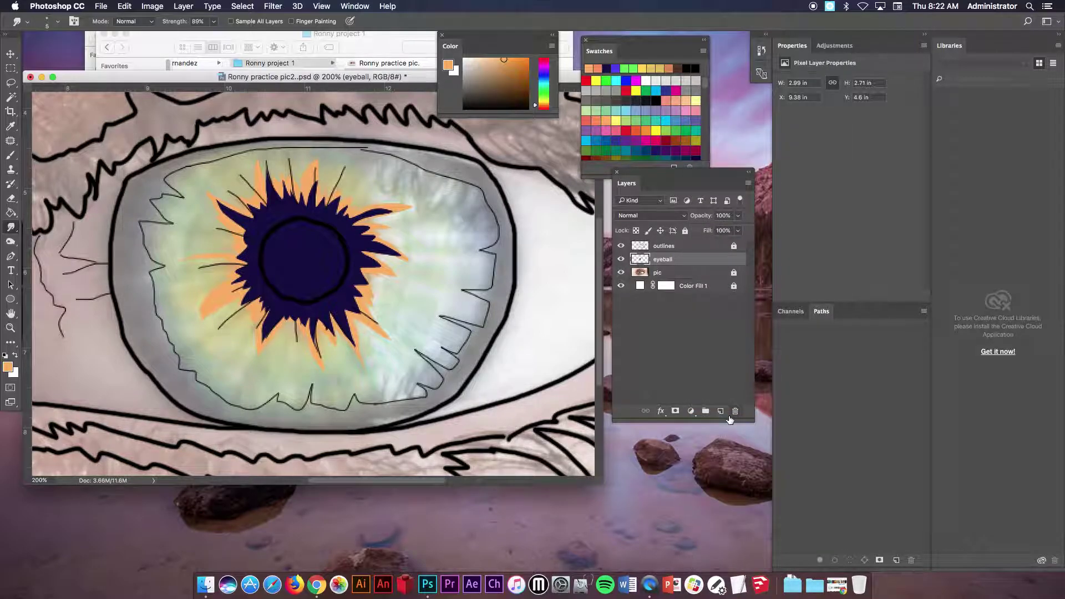
# Smudge the navy and orange spikes into each other below, left of and above the pupil on the merged eyeball layer
pyautogui.moveTo(272, 327)
pyautogui.mouseDown()
pyautogui.moveTo(260, 341)
pyautogui.moveTo(271, 328)
pyautogui.moveTo(252, 332)
pyautogui.moveTo(262, 321)
pyautogui.moveTo(253, 302)
pyautogui.moveTo(232, 321)
pyautogui.moveTo(248, 292)
pyautogui.moveTo(240, 296)
pyautogui.moveTo(223, 276)
pyautogui.moveTo(234, 267)
pyautogui.moveTo(225, 259)
pyautogui.moveTo(244, 262)
pyautogui.moveTo(242, 281)
pyautogui.moveTo(245, 247)
pyautogui.moveTo(203, 201)
pyautogui.moveTo(247, 222)
pyautogui.moveTo(238, 214)
pyautogui.moveTo(266, 207)
pyautogui.moveTo(270, 166)
pyautogui.moveTo(282, 200)
pyautogui.moveTo(284, 186)
pyautogui.moveTo(304, 197)
pyautogui.moveTo(301, 208)
pyautogui.moveTo(280, 196)
pyautogui.moveTo(264, 161)
pyautogui.moveTo(296, 204)
pyautogui.moveTo(310, 167)
pyautogui.moveTo(321, 210)
pyautogui.moveTo(336, 176)
pyautogui.moveTo(342, 213)
pyautogui.mouseUp()
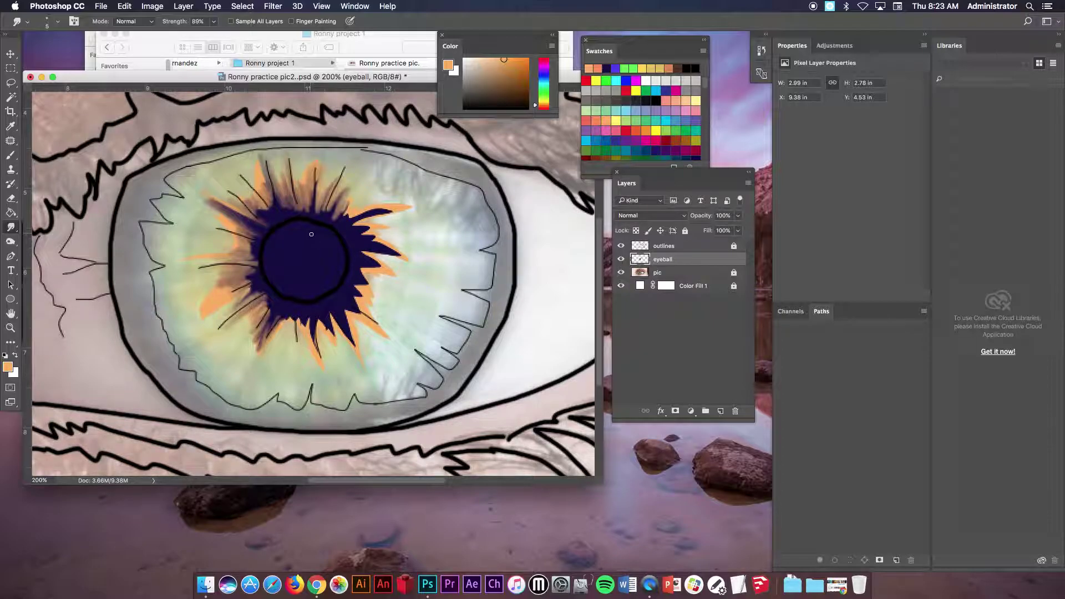